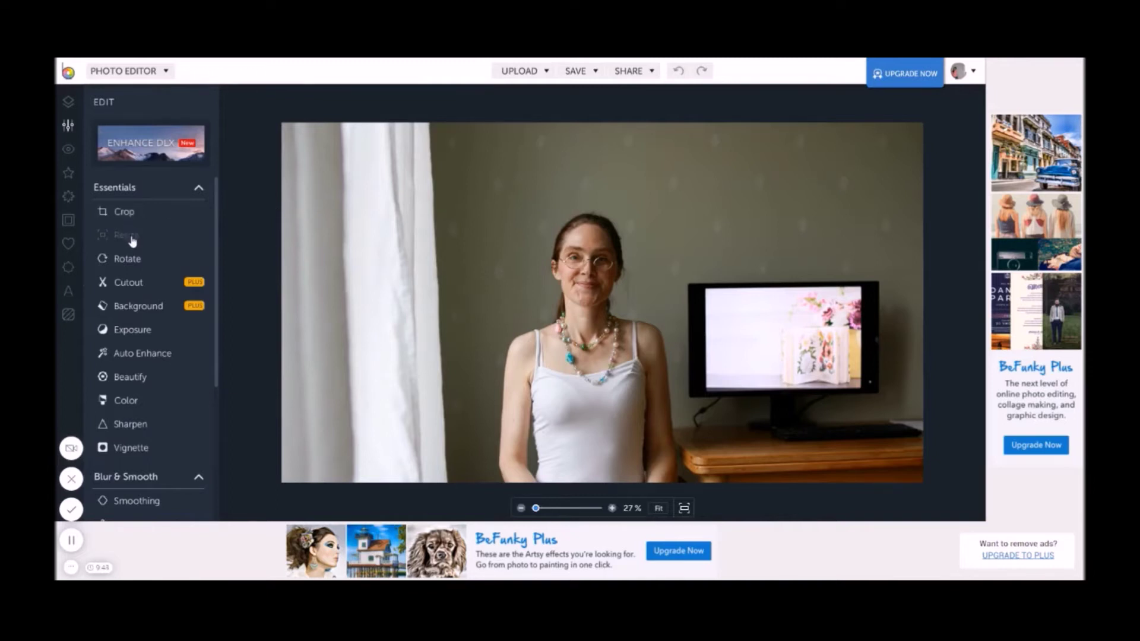
# Resize the photo to 1920 × 1080 px with the aspect ratio locked.
pyautogui.click(128, 235)
pyautogui.click(142, 144)
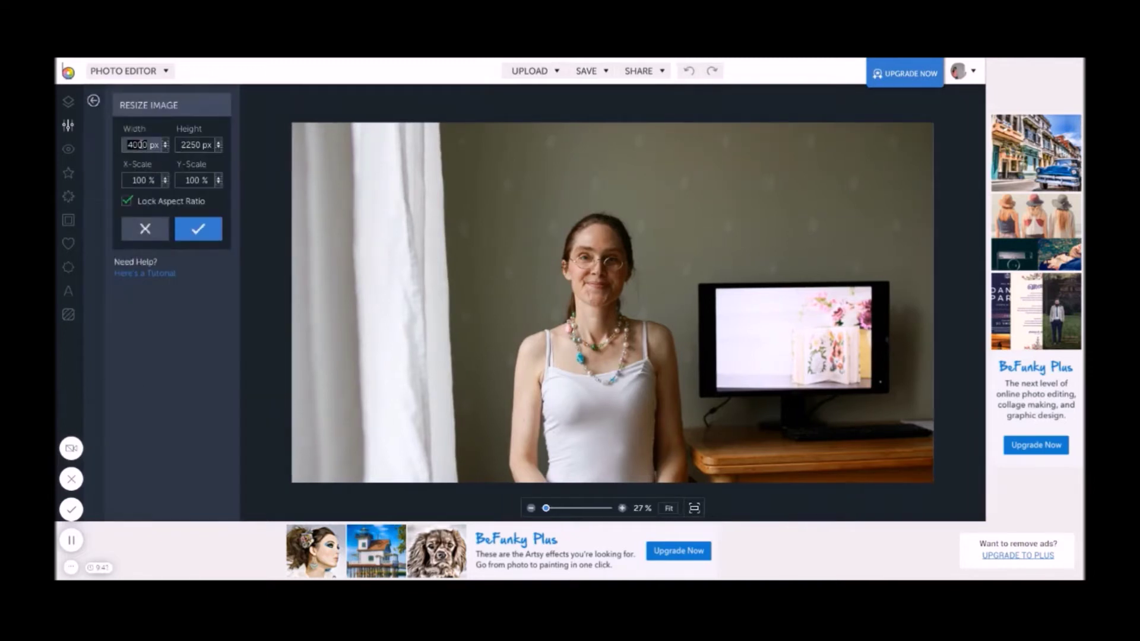
pyautogui.write('1920')
pyautogui.press('Return')
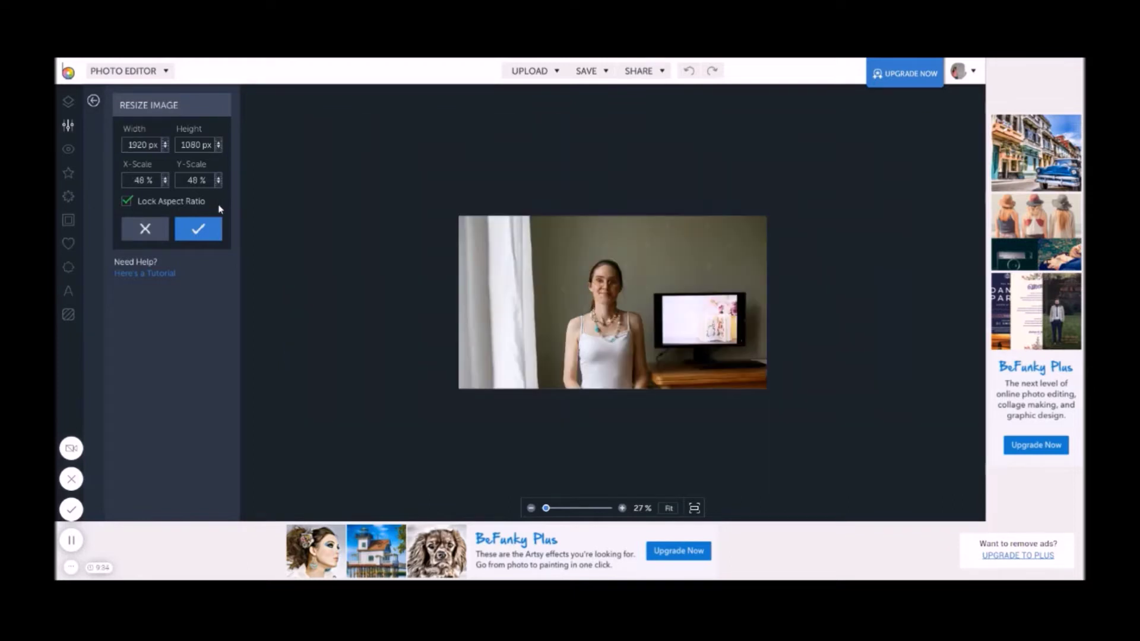
pyautogui.click(195, 236)
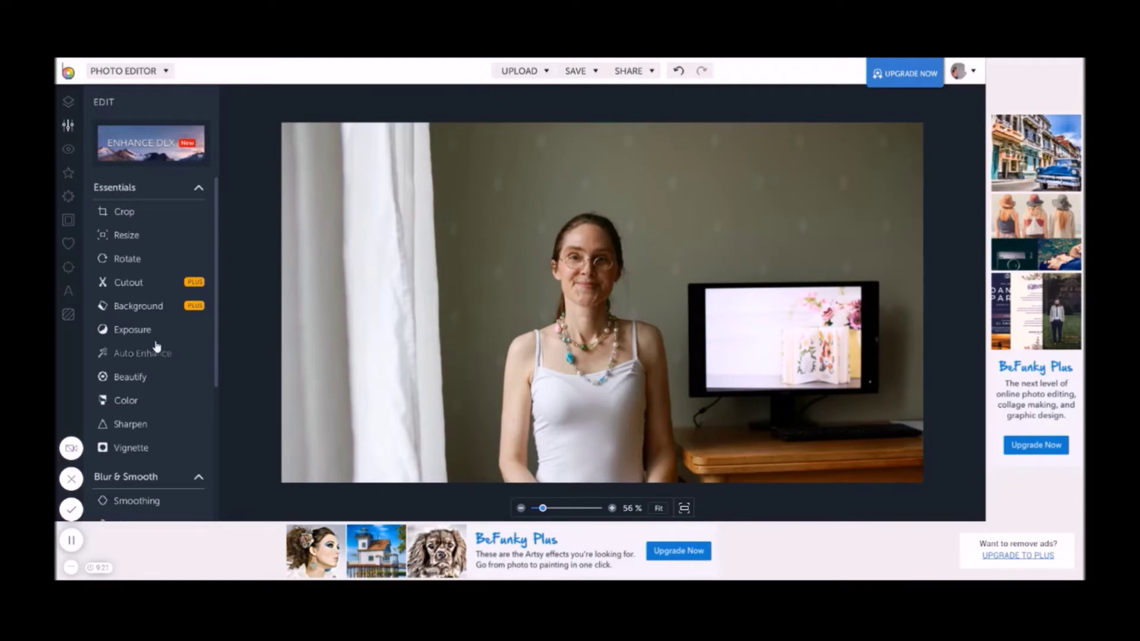
# Apply an exposure adjustment with brightness 17 and fill light 19.
pyautogui.click(133, 336)
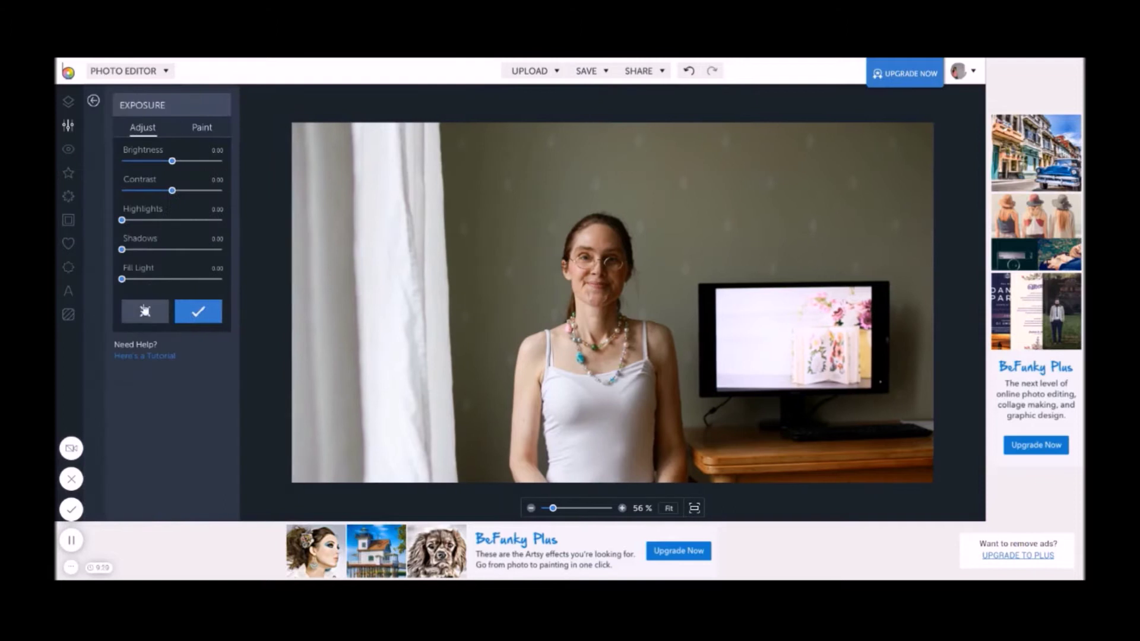
pyautogui.moveTo(172, 164); pyautogui.dragTo(181, 162)
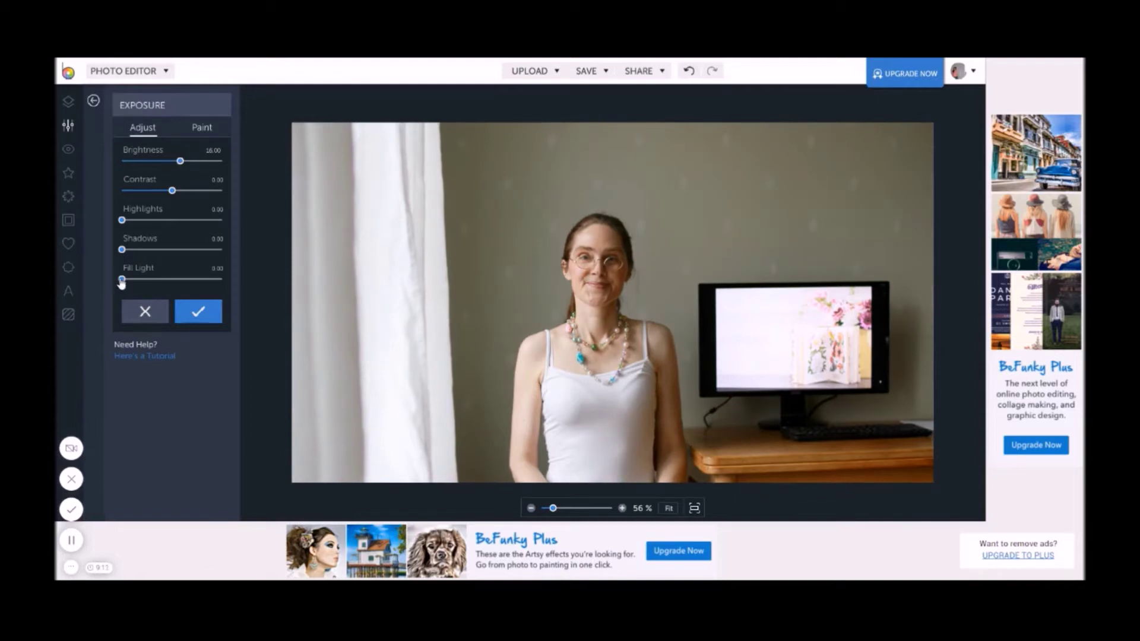
pyautogui.moveTo(121, 283)
pyautogui.mouseDown()
pyautogui.moveTo(221, 280)
pyautogui.moveTo(141, 279)
pyautogui.mouseUp()
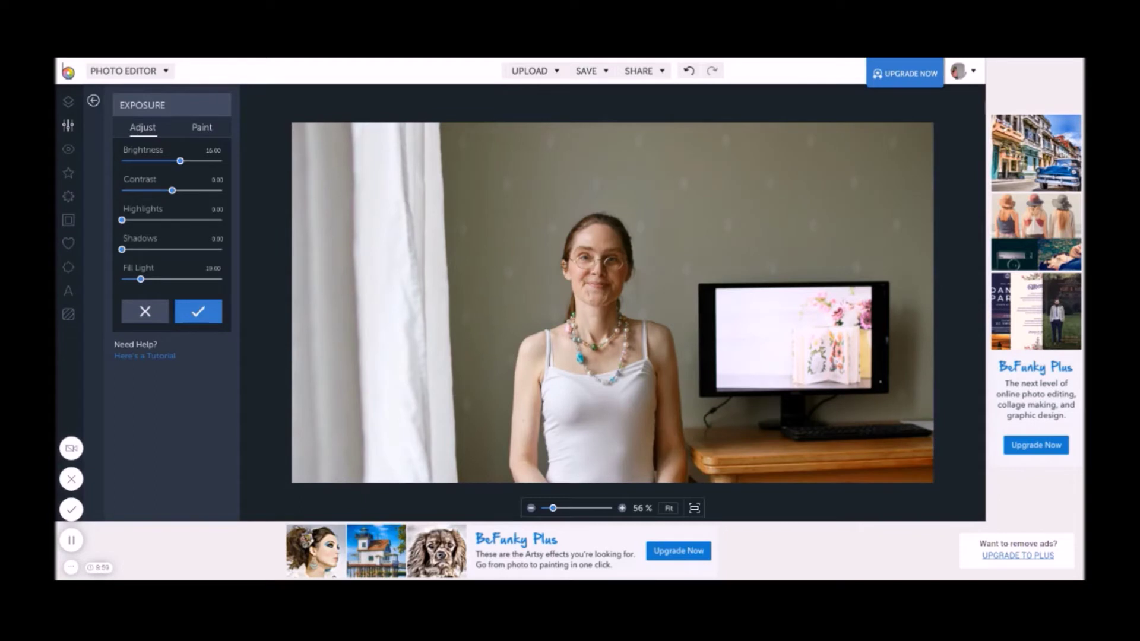
pyautogui.moveTo(180, 161); pyautogui.dragTo(178, 160)
pyautogui.moveTo(179, 161); pyautogui.dragTo(178, 161)
pyautogui.click(198, 313)
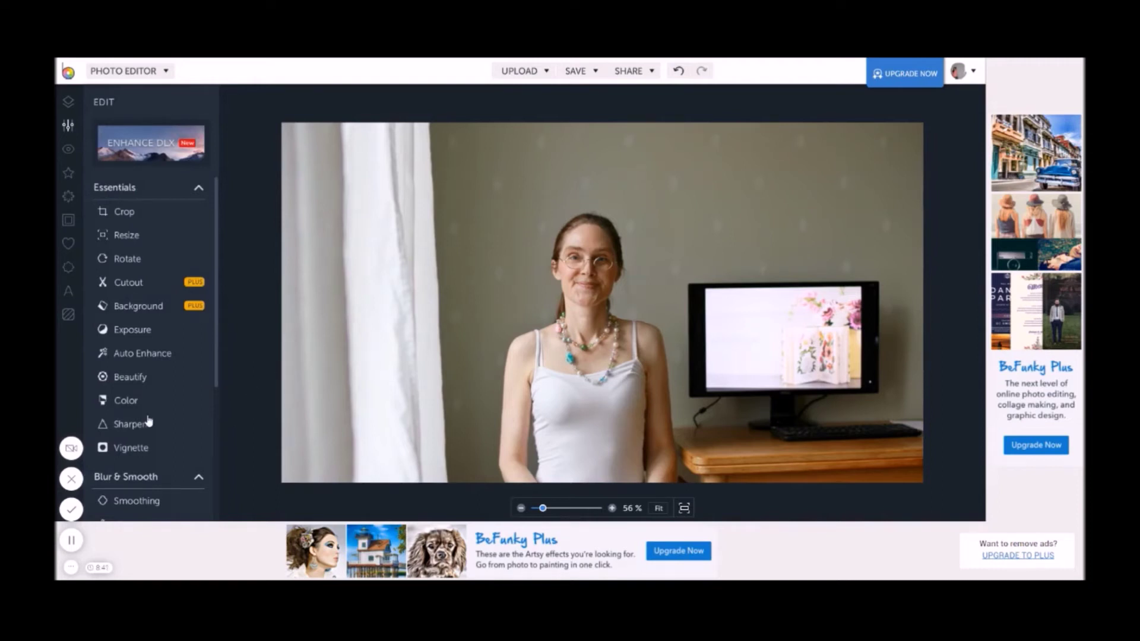
# Raise the colour saturation to 4.00 and apply it.
pyautogui.click(123, 406)
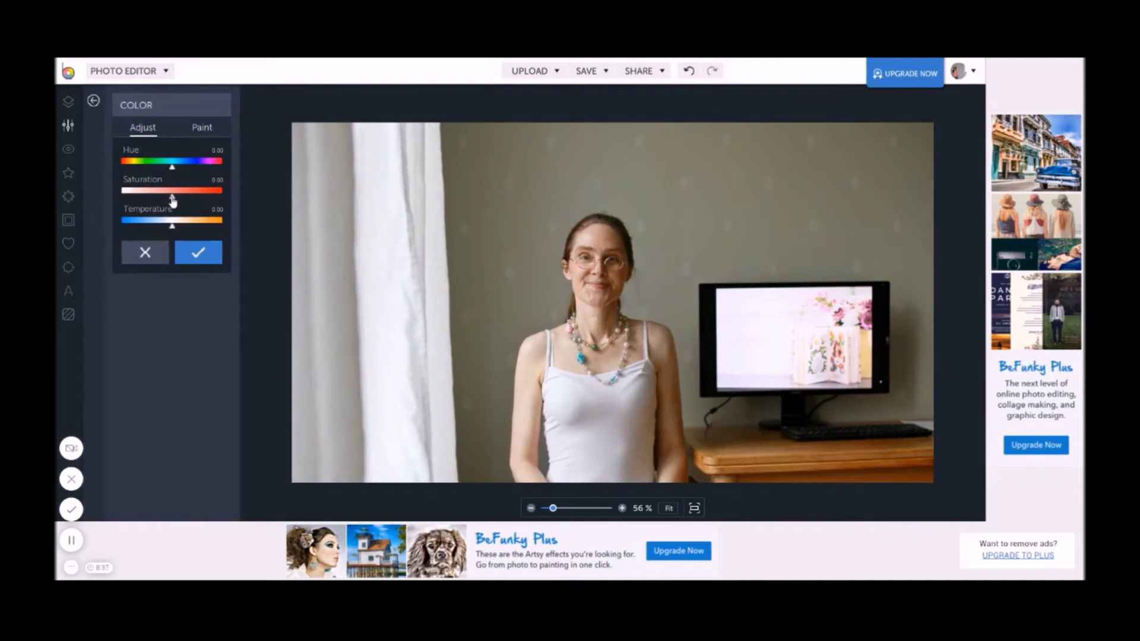
pyautogui.moveTo(173, 199); pyautogui.dragTo(173, 198)
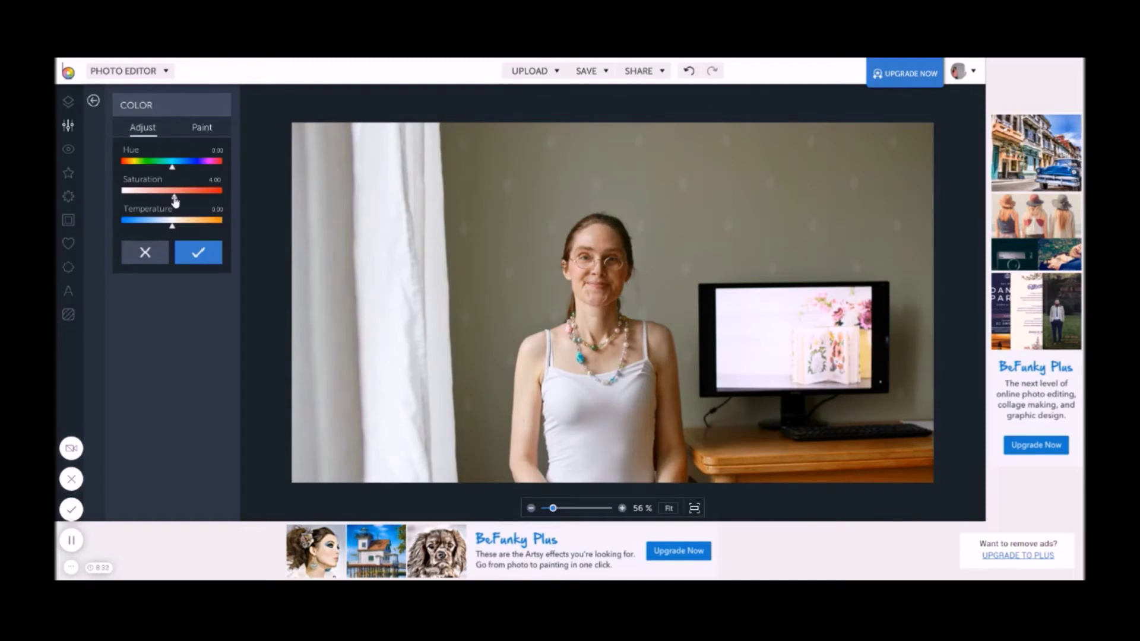
pyautogui.click(203, 261)
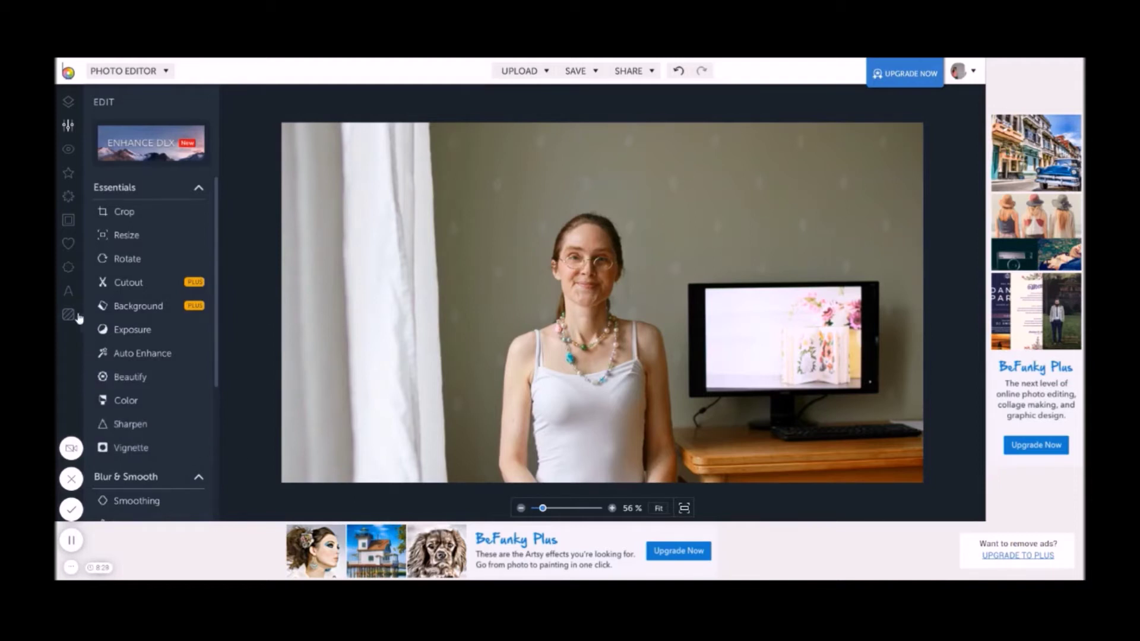
# Add a Typewriter preset text box and move it near the top of the photo.
pyautogui.click(69, 292)
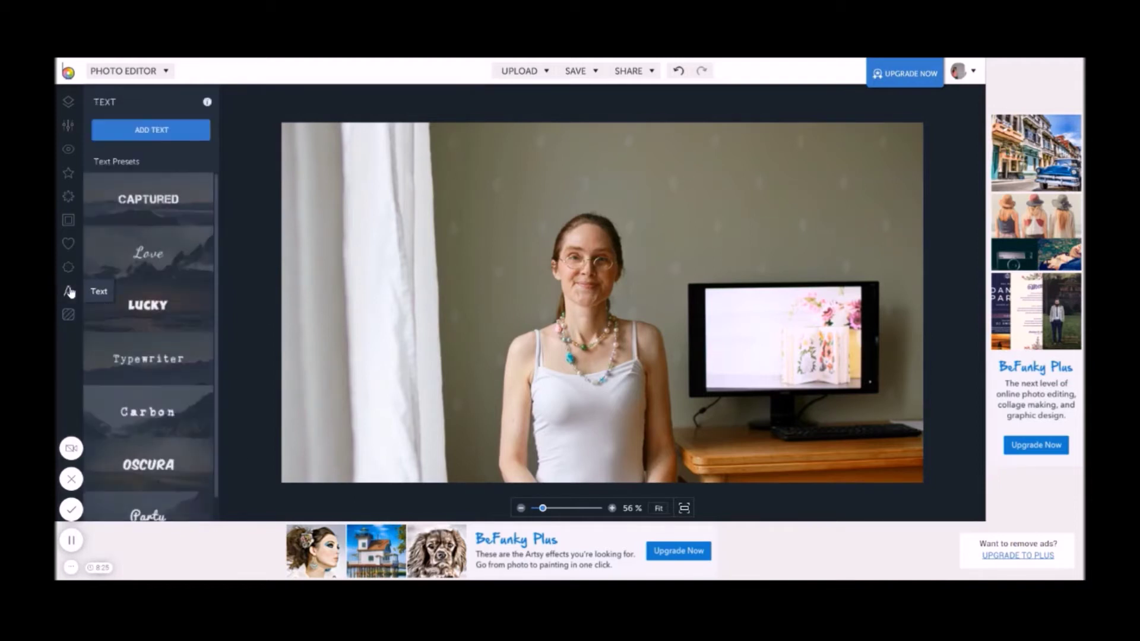
pyautogui.click(148, 367)
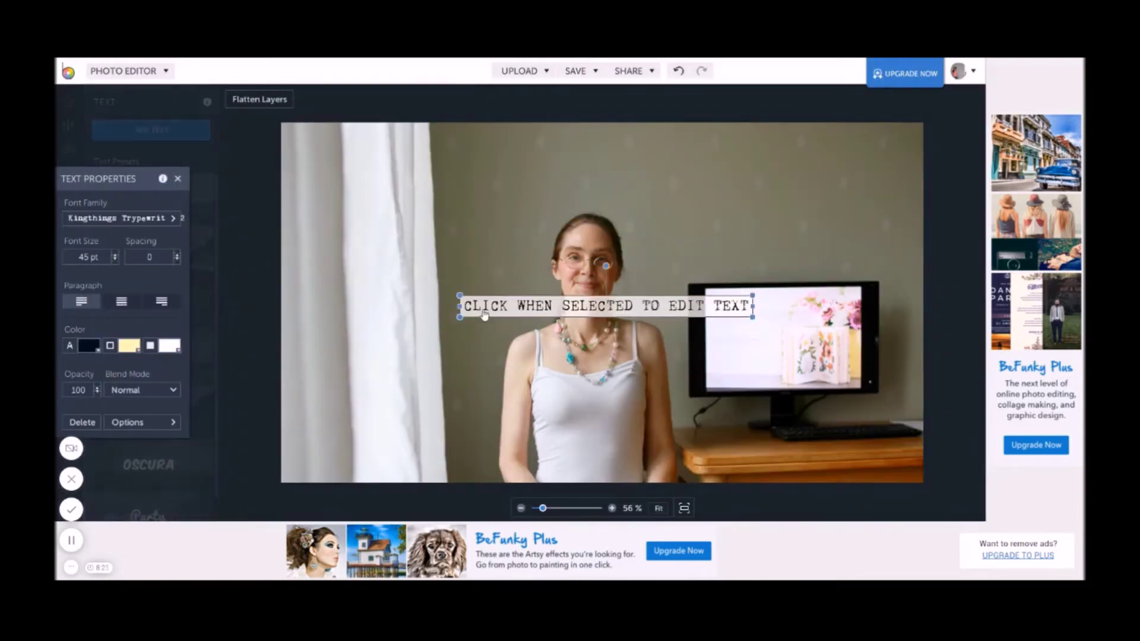
pyautogui.moveTo(496, 308); pyautogui.dragTo(479, 189)
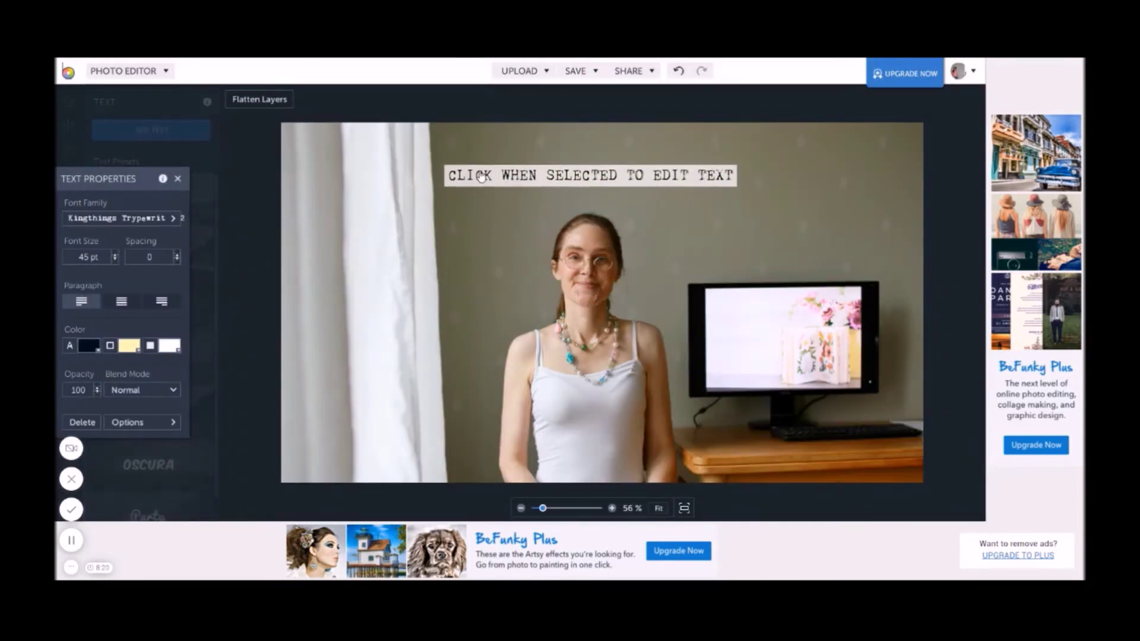
# Type the caption 'Make thumbnails for YouTube videos' with a capital M, then select it.
pyautogui.click(509, 181)
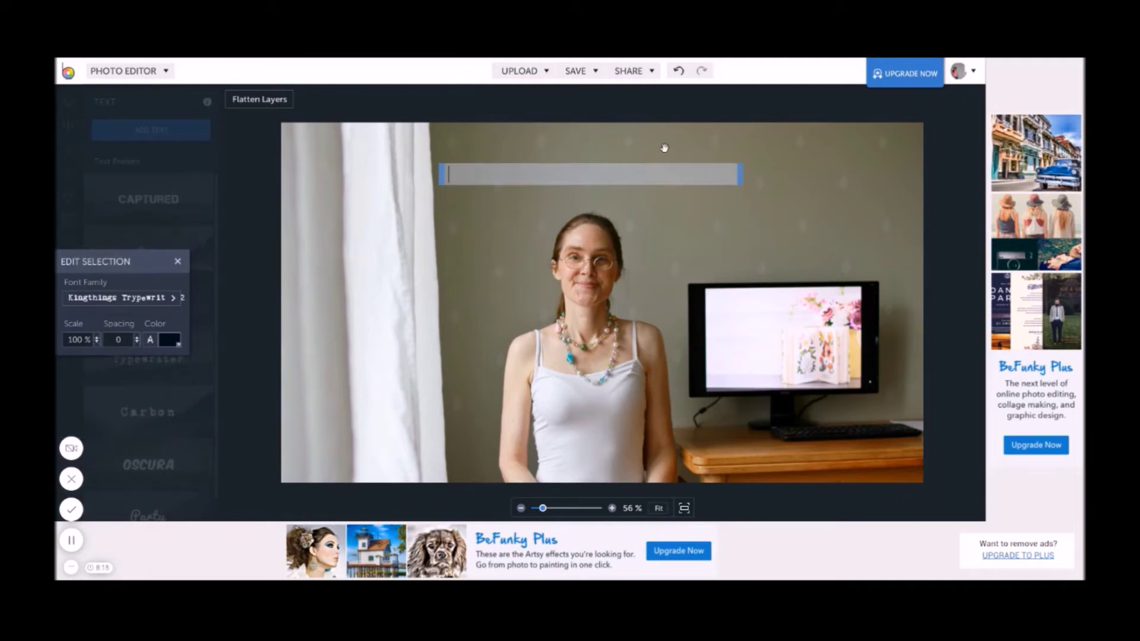
pyautogui.write('make thumbnails f')
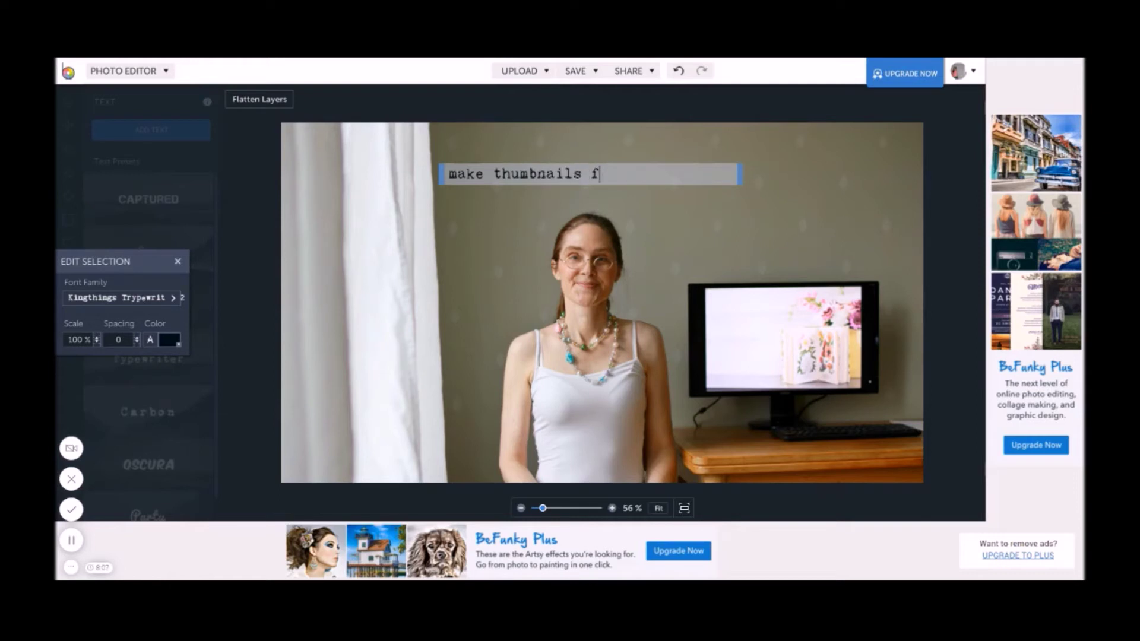
pyautogui.write('or YouTube vide')
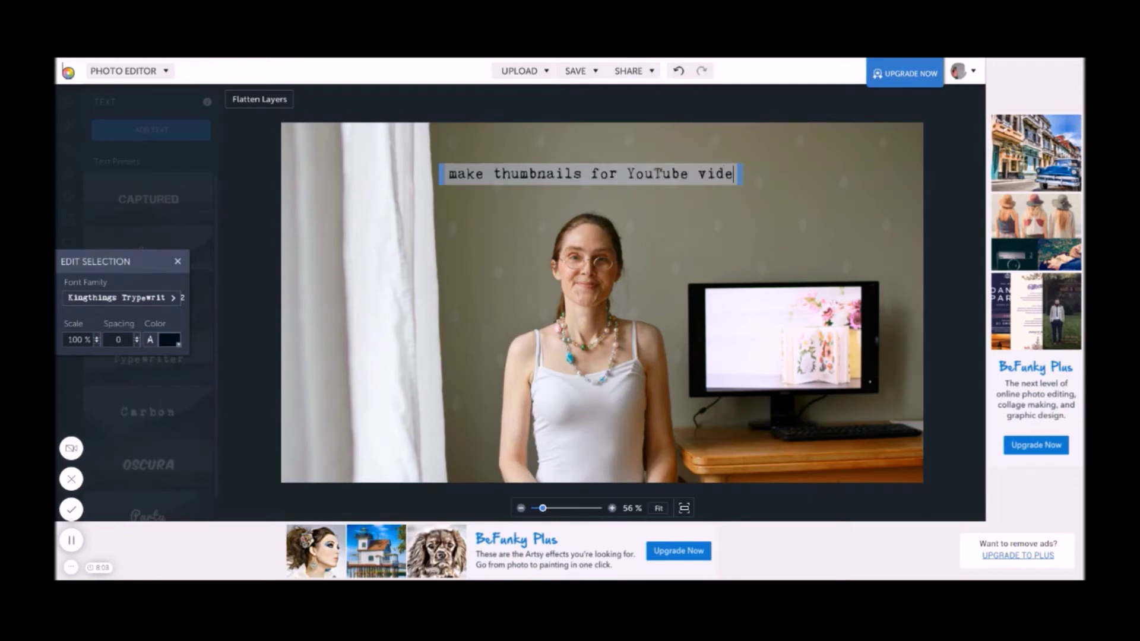
pyautogui.write('os')
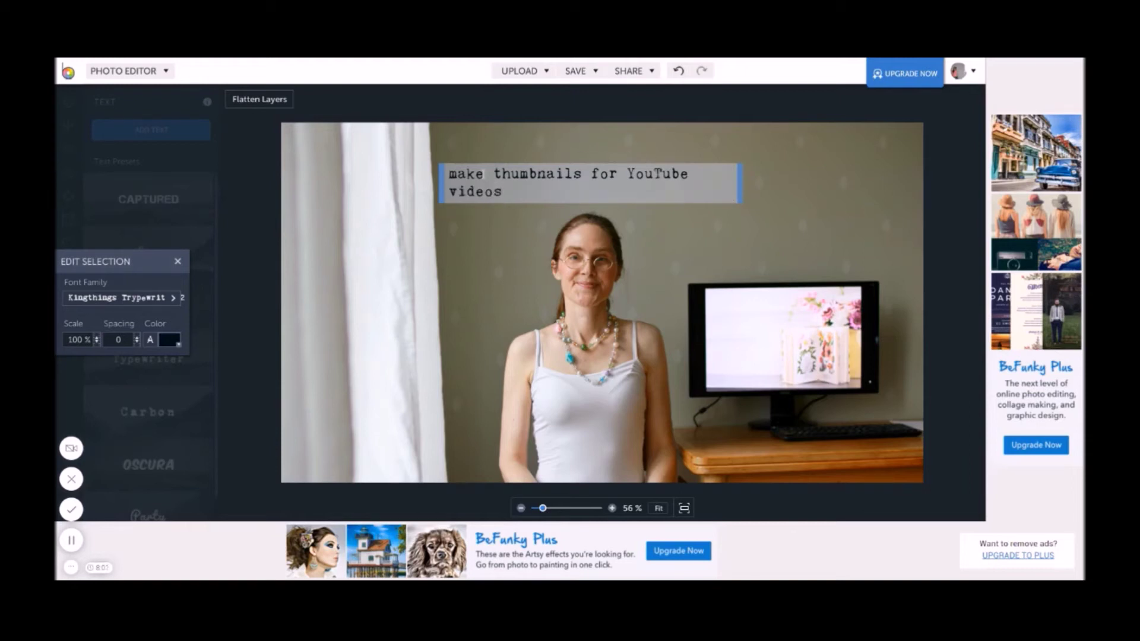
pyautogui.click(458, 173)
pyautogui.press('BackSpace')
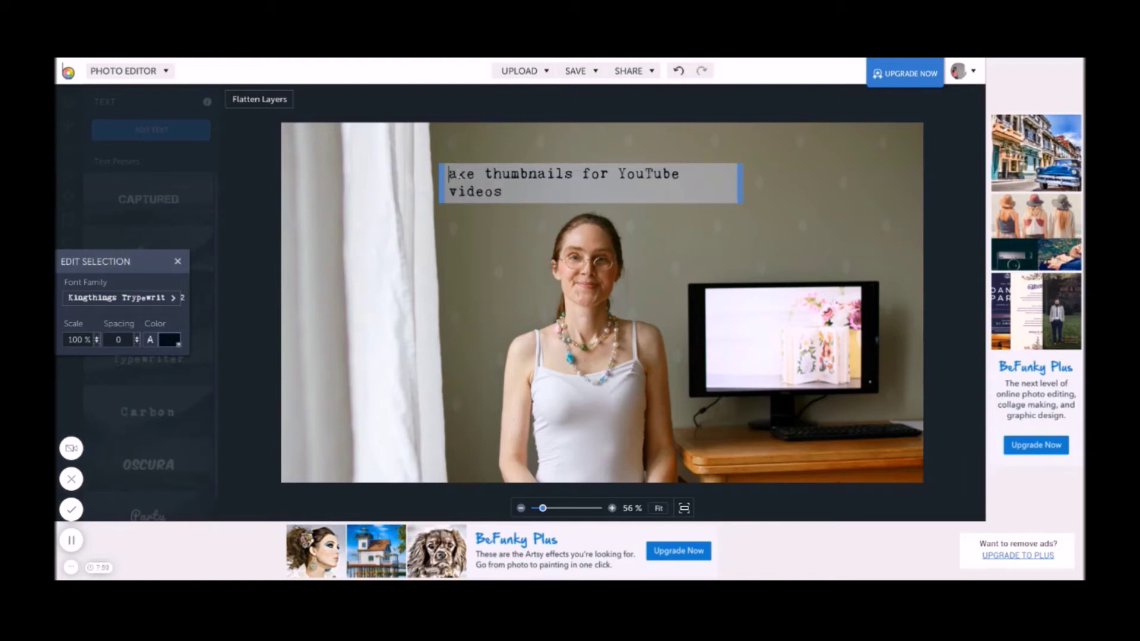
pyautogui.write('M')
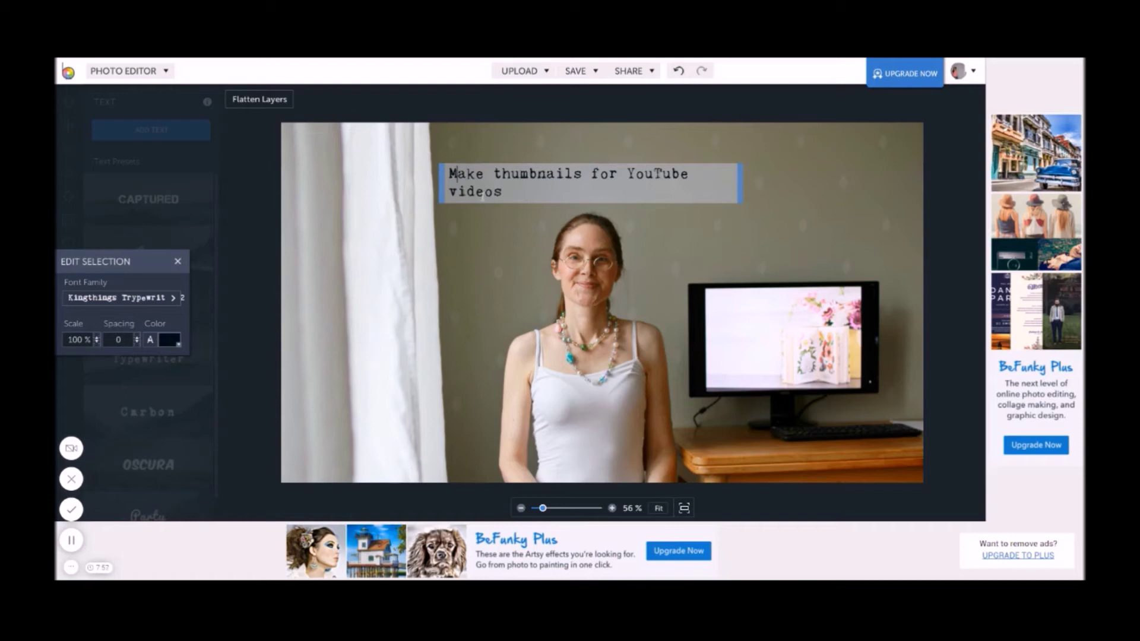
pyautogui.moveTo(517, 197); pyautogui.dragTo(449, 173)
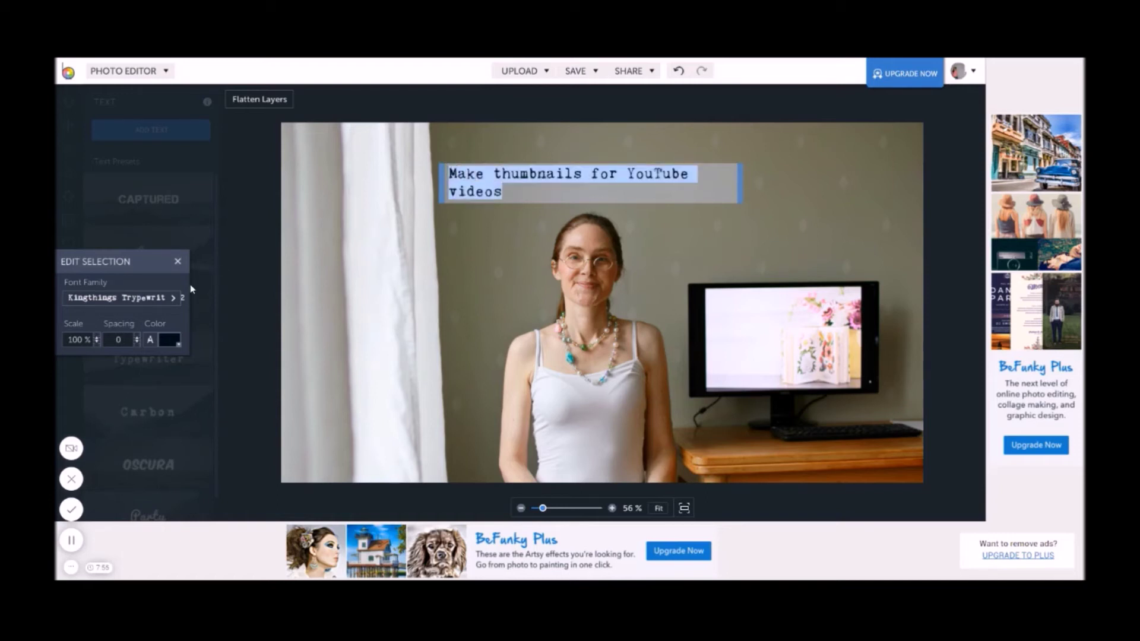
# Set the caption's font family to Good Foot, then reselect the caption text.
pyautogui.click(173, 299)
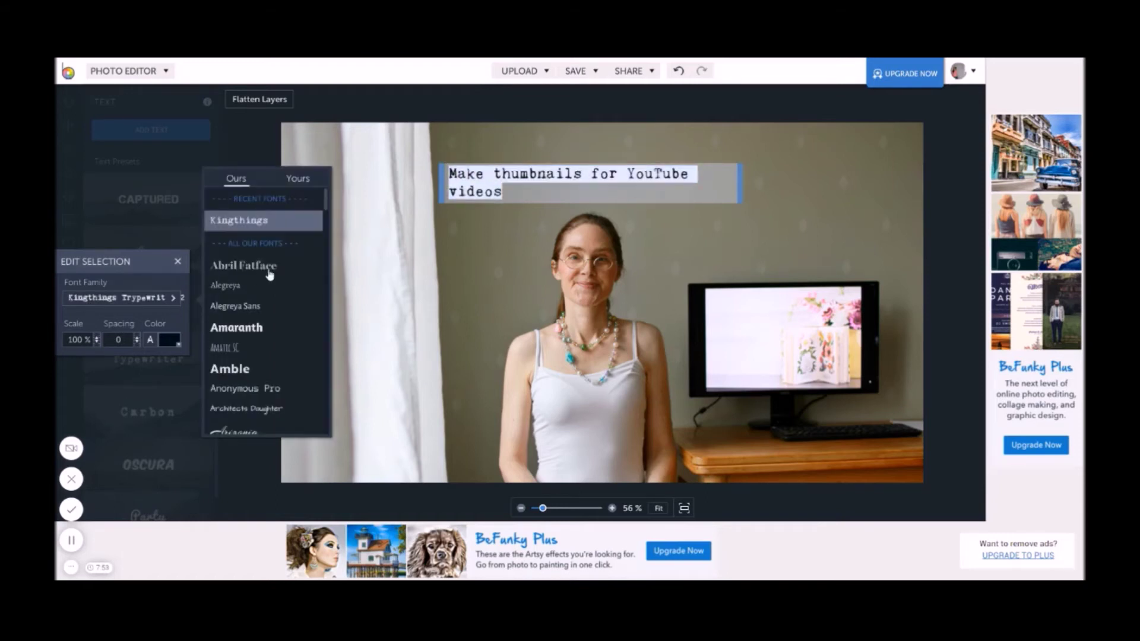
pyautogui.scroll(-8, 267, 271)
pyautogui.scroll(-10, 270, 273)
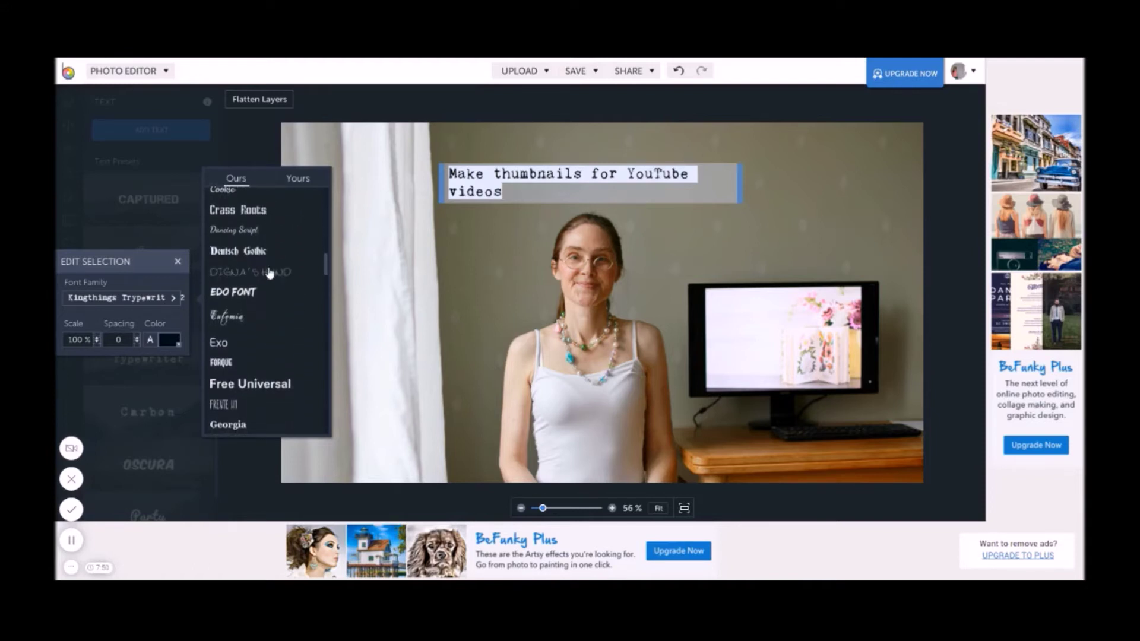
pyautogui.scroll(4, 270, 273)
pyautogui.scroll(4, 270, 273)
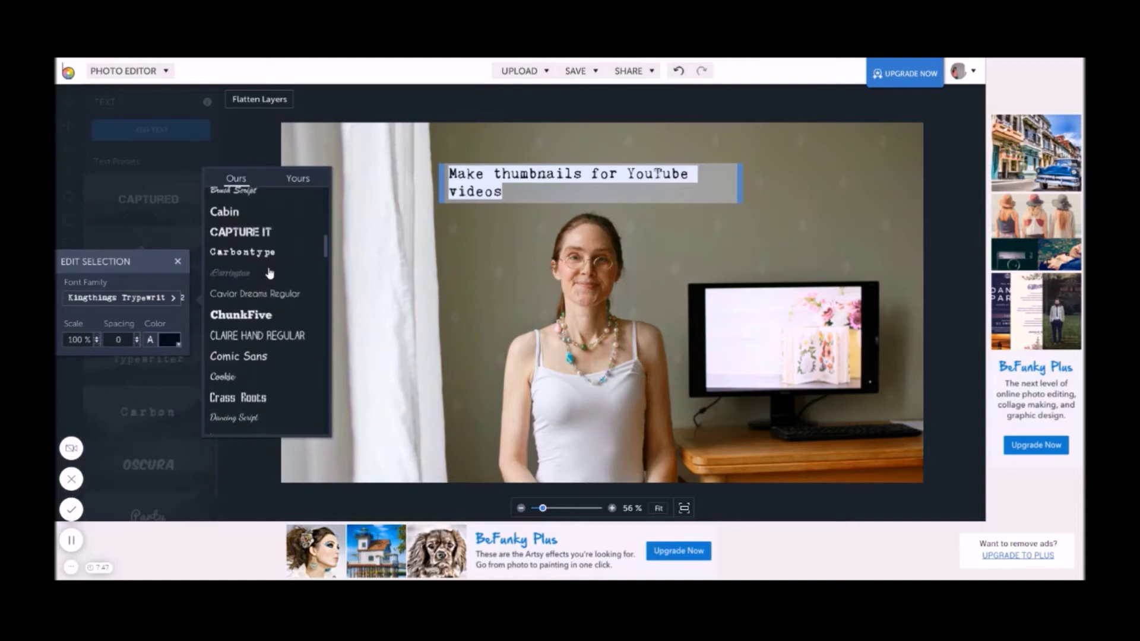
pyautogui.scroll(-2, 271, 273)
pyautogui.scroll(-5, 270, 273)
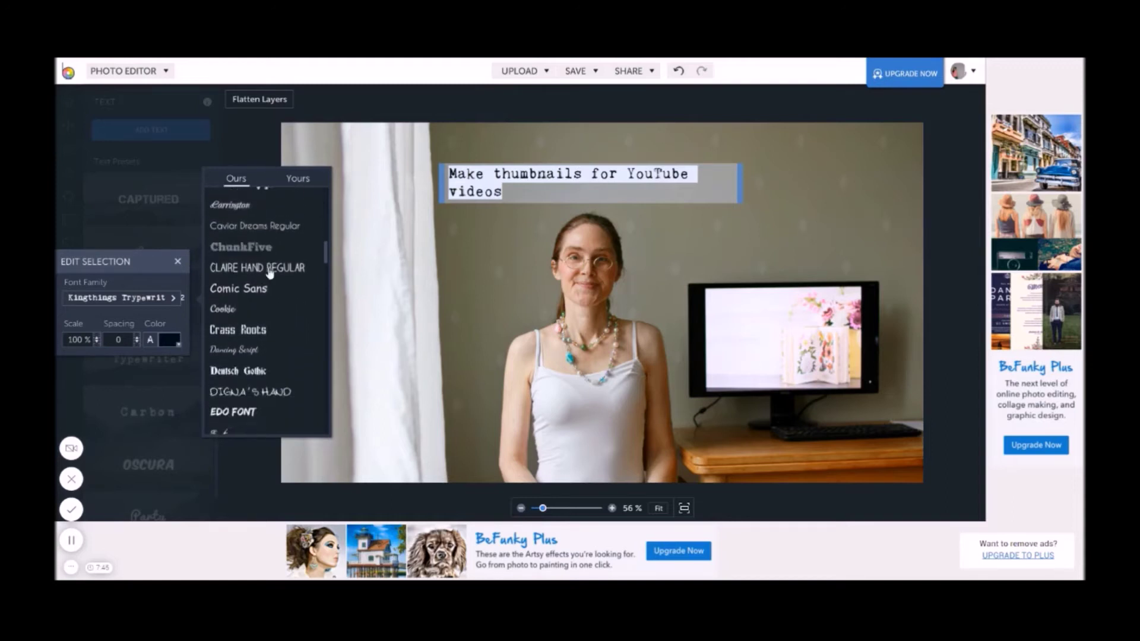
pyautogui.scroll(-5, 285, 313)
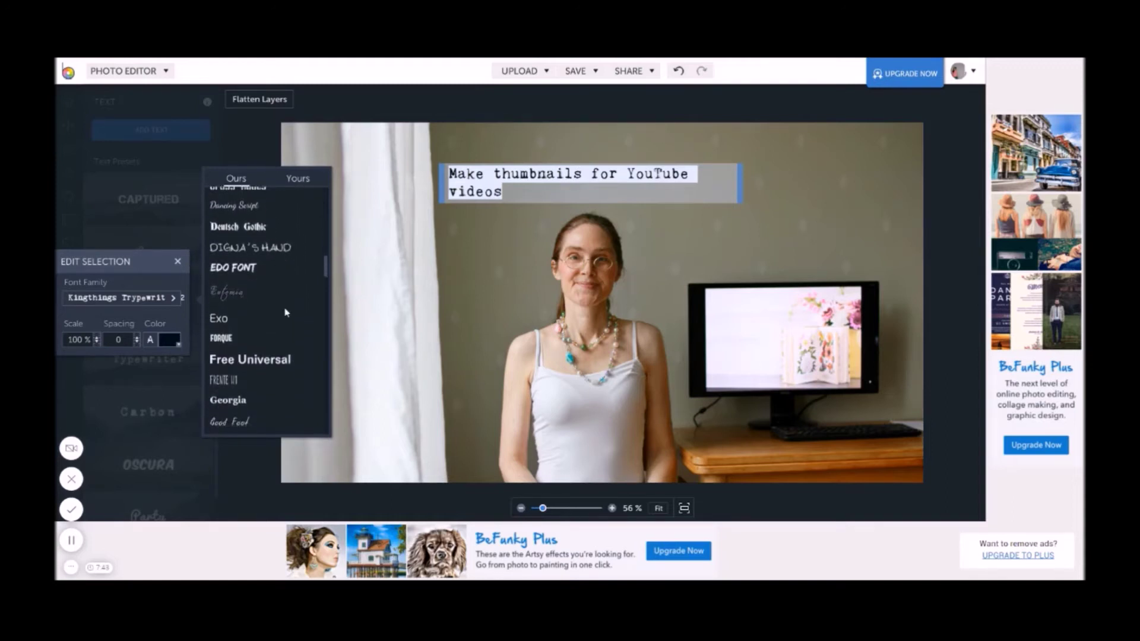
pyautogui.click(239, 310)
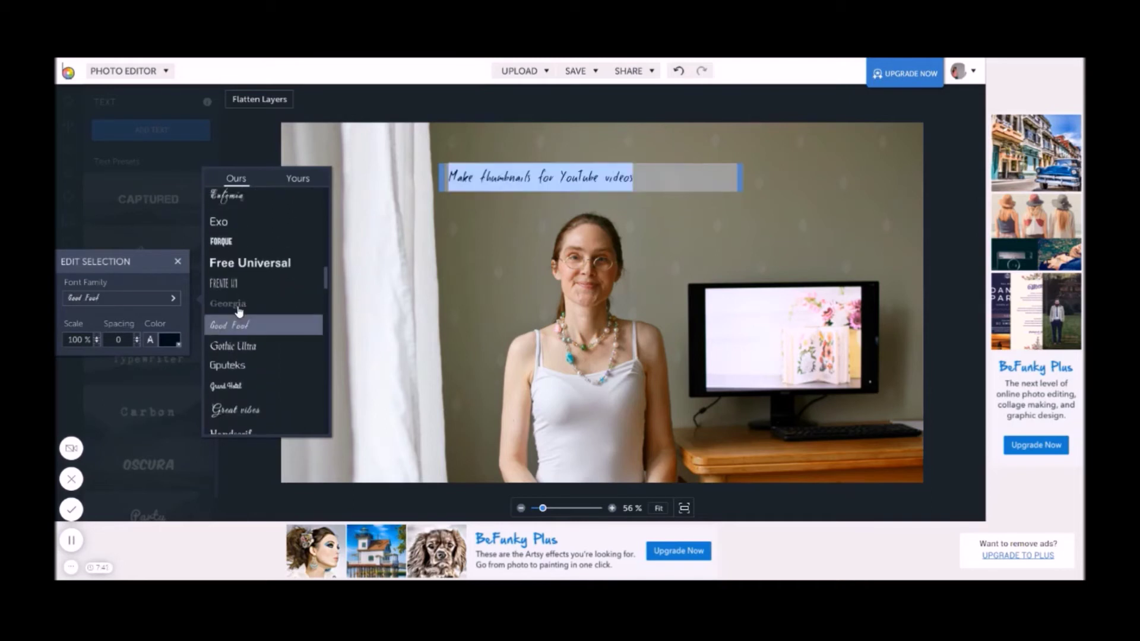
pyautogui.click(471, 273)
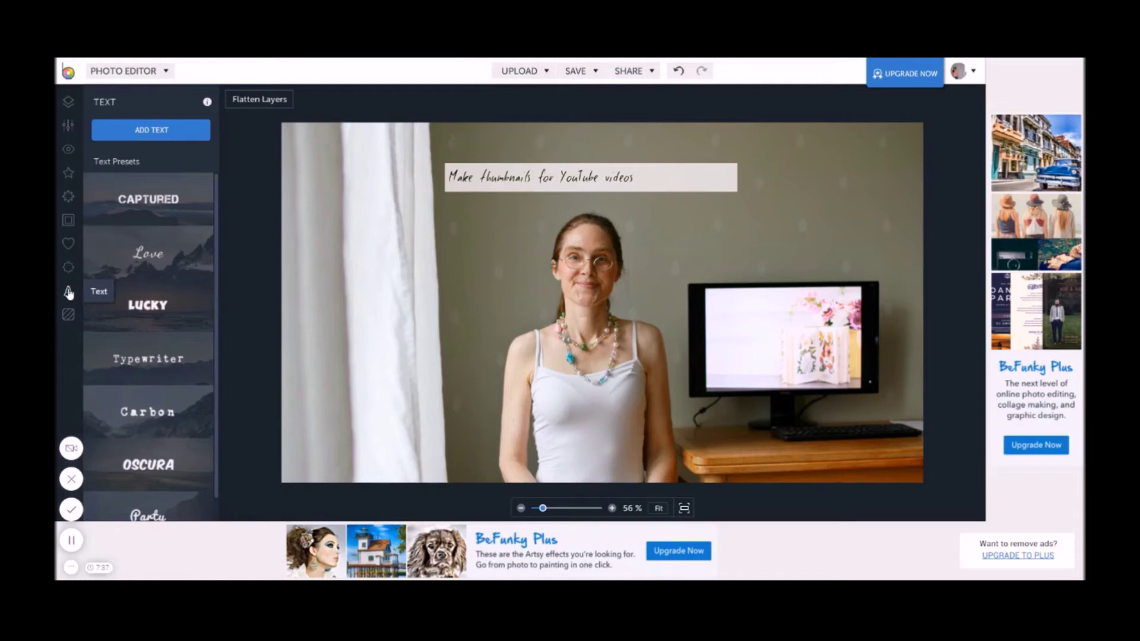
pyautogui.click(562, 180)
pyautogui.doubleClick(623, 183)
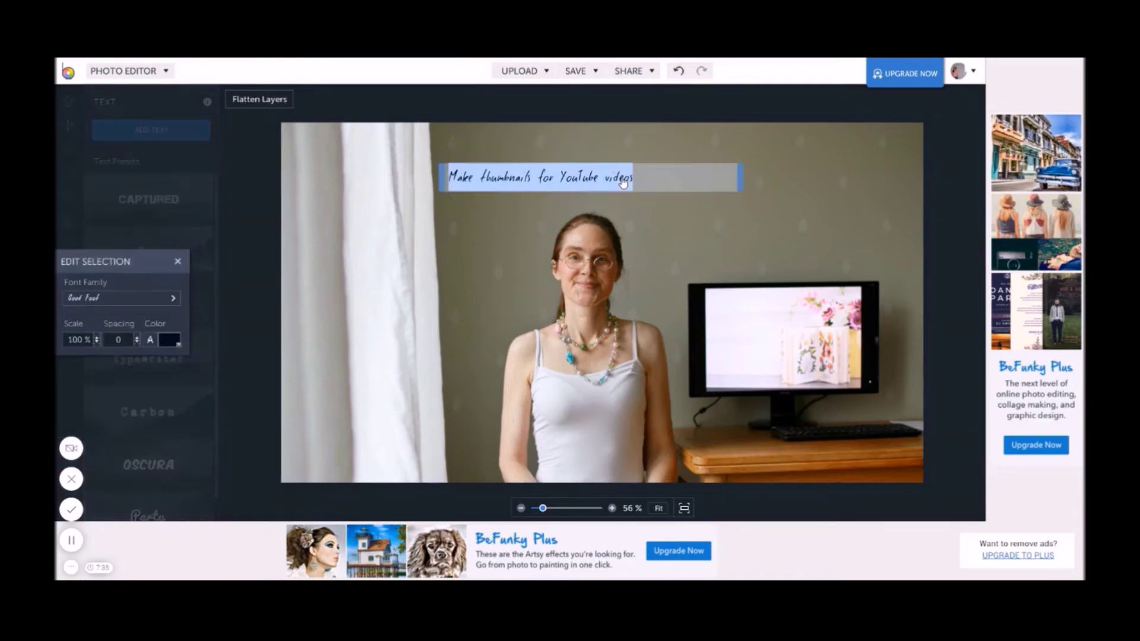
# Change the caption text colour to hex ECAEE3 pink.
pyautogui.click(170, 341)
pyautogui.doubleClick(258, 370)
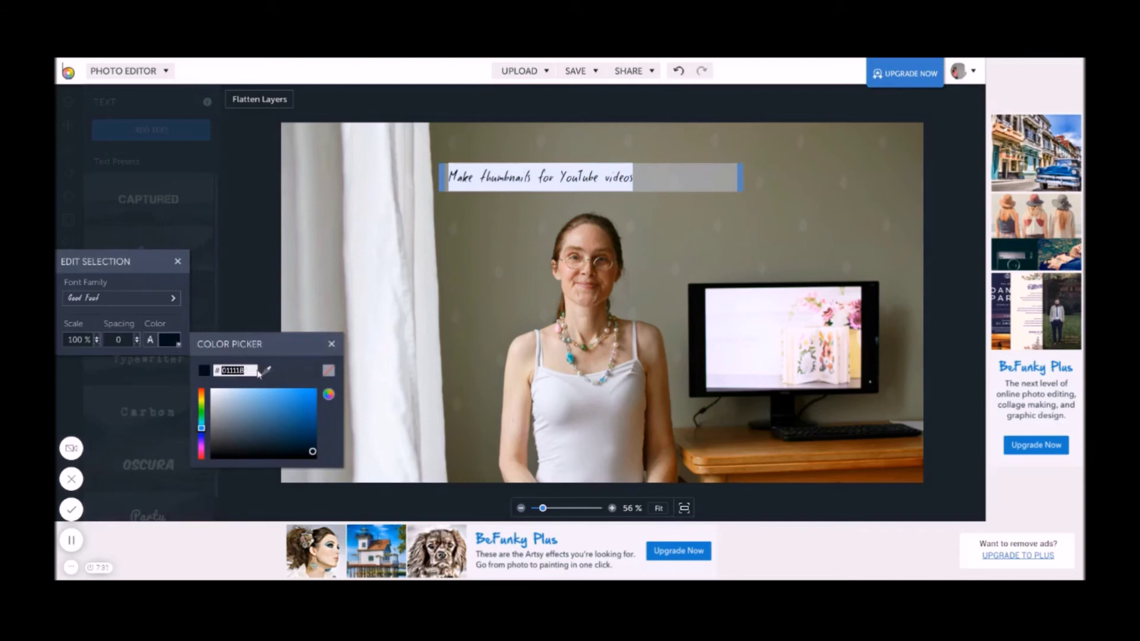
pyautogui.write('ecaee3')
pyautogui.press('Return')
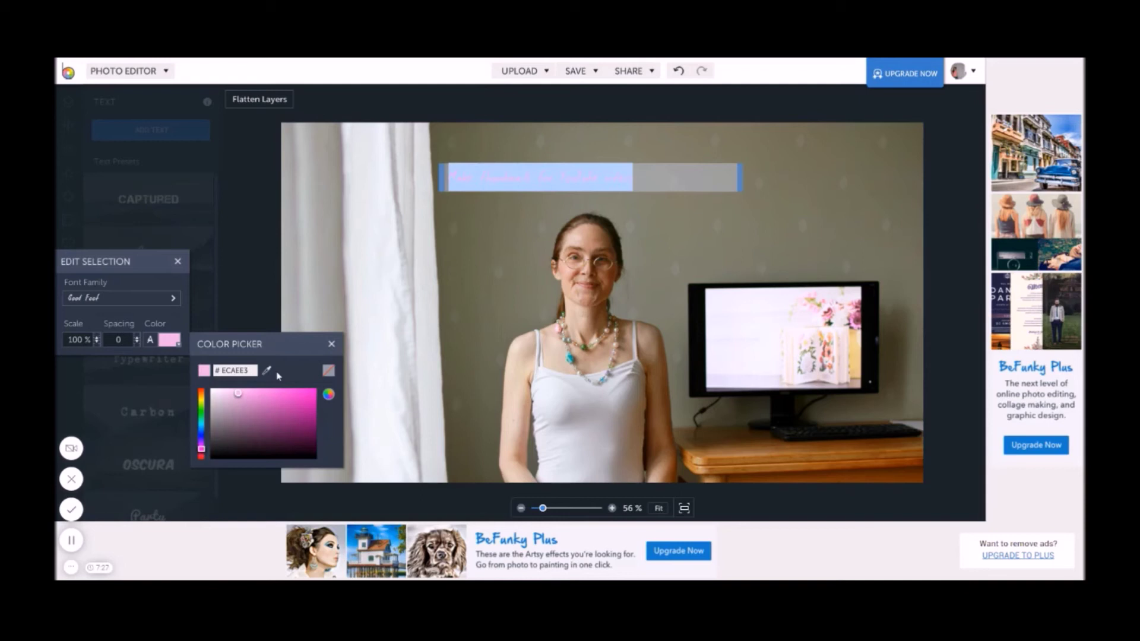
pyautogui.click(465, 287)
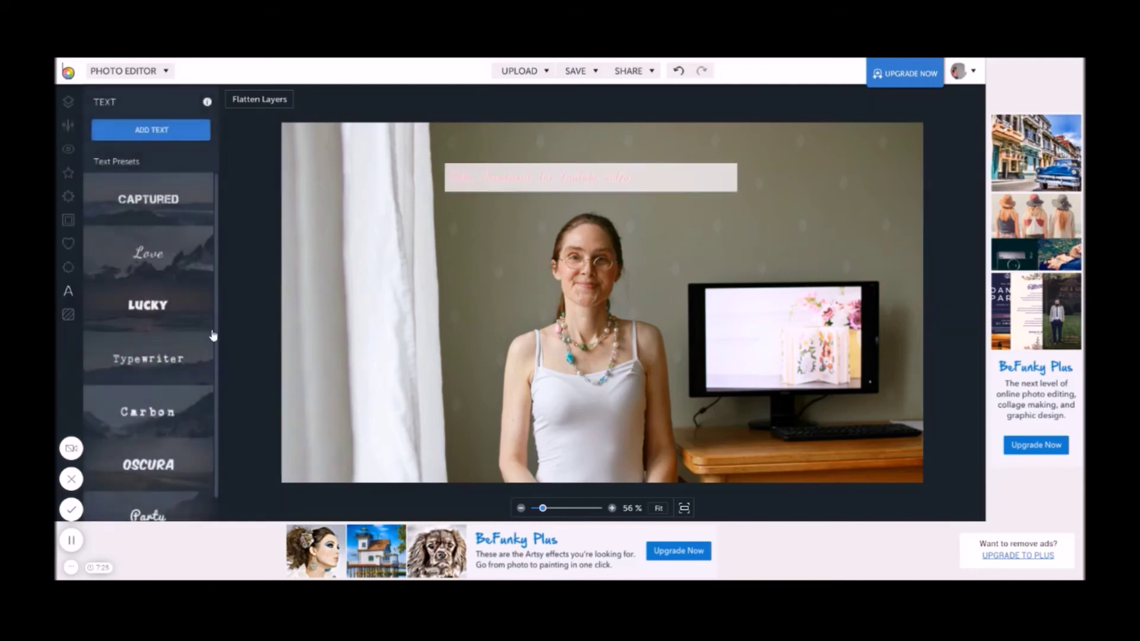
# Set the caption's font size to 150 pt.
pyautogui.click(578, 178)
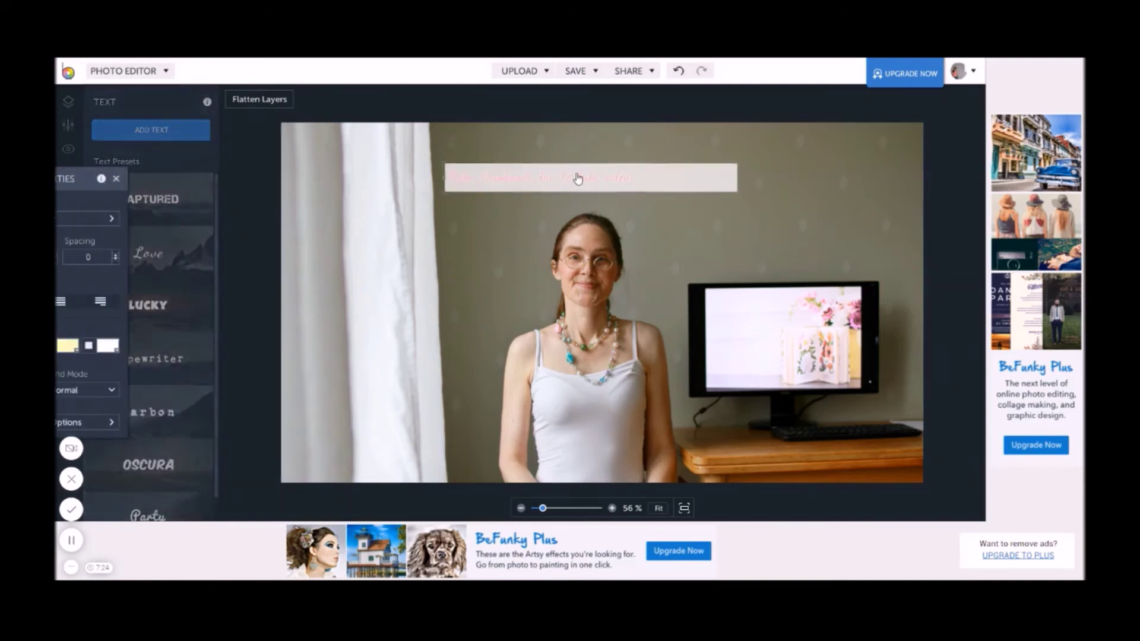
pyautogui.doubleClick(641, 180)
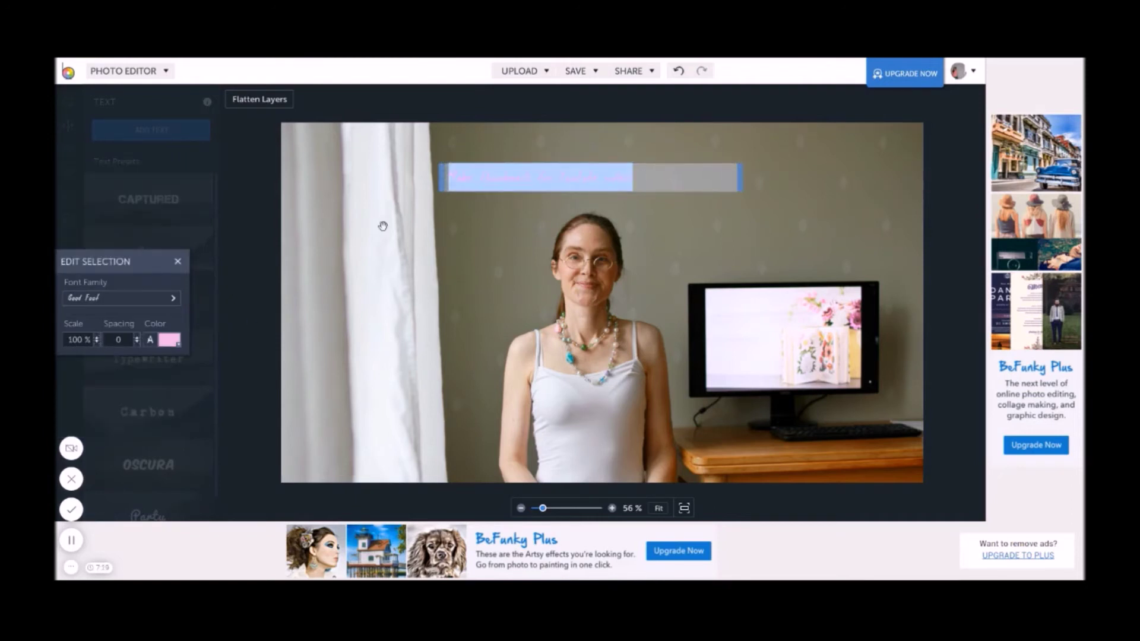
pyautogui.click(668, 184)
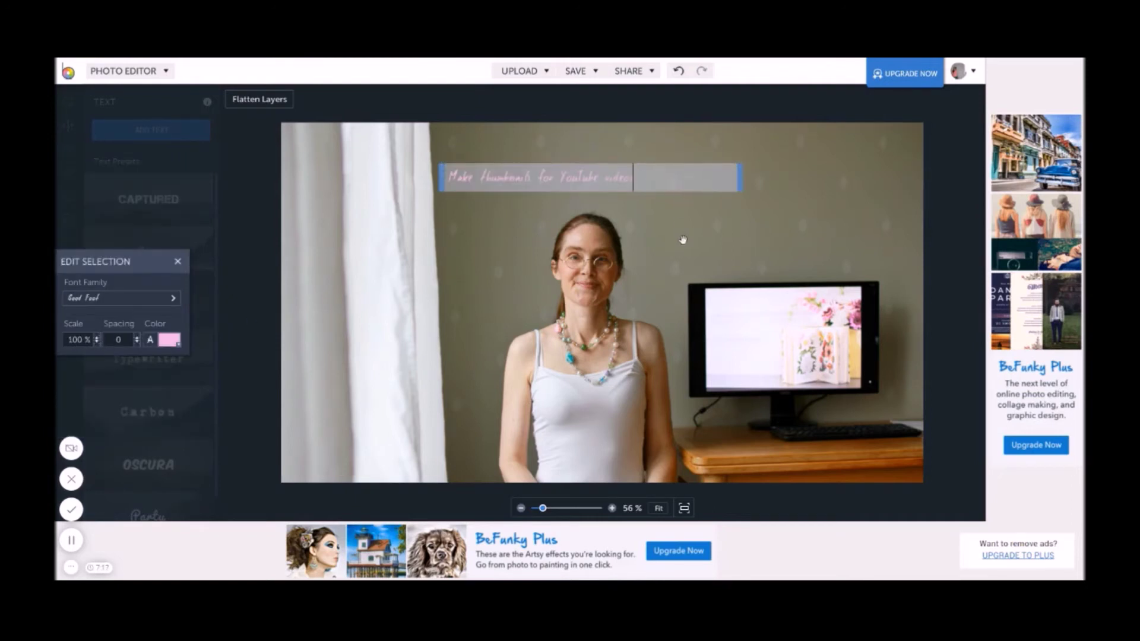
pyautogui.click(683, 240)
pyautogui.click(676, 191)
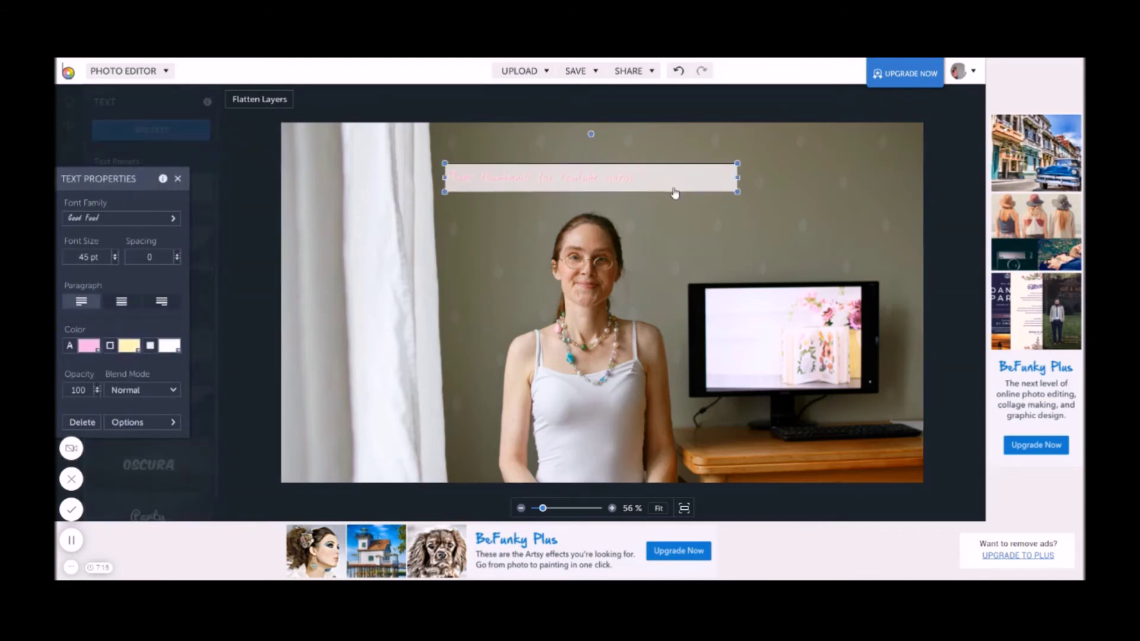
pyautogui.click(79, 390)
pyautogui.click(83, 257)
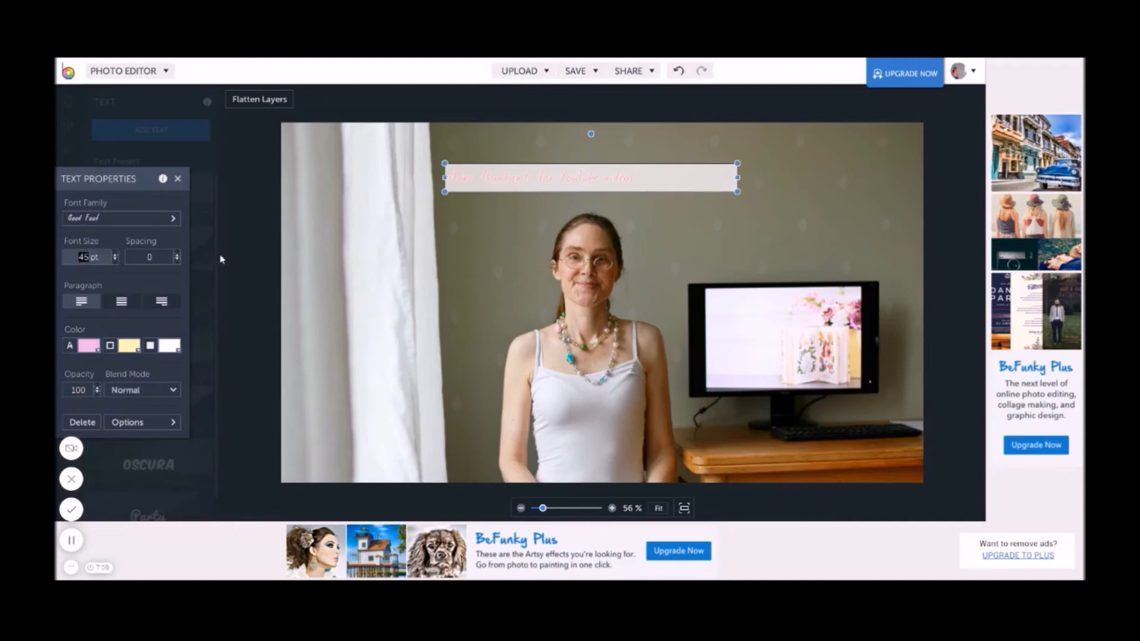
pyautogui.write('150')
pyautogui.press('Return')
pyautogui.click(262, 305)
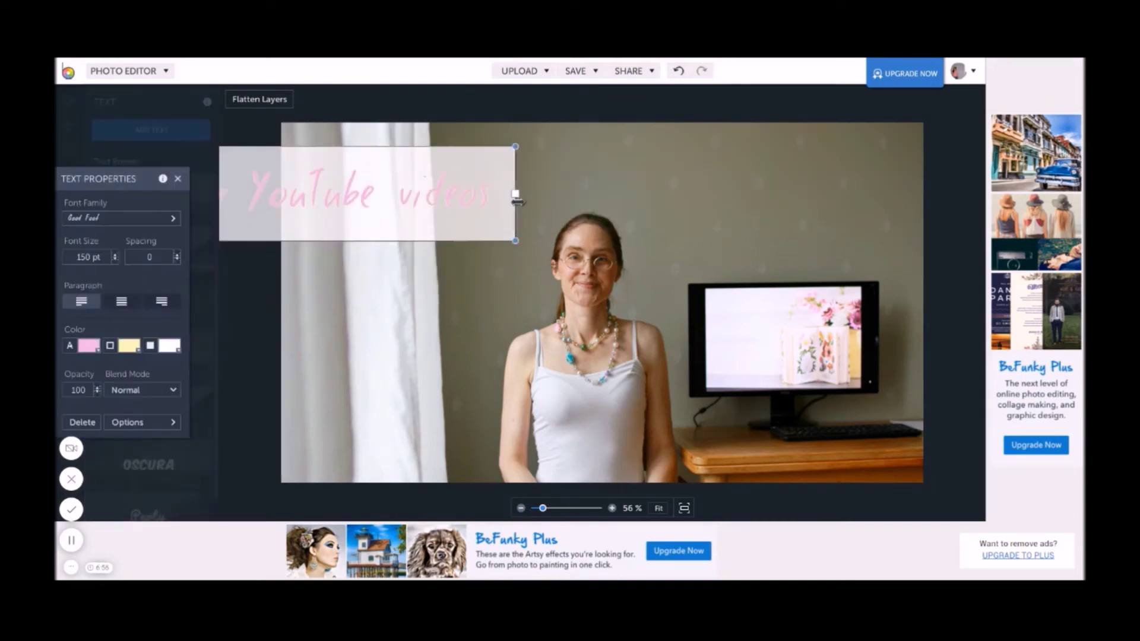
# Move the caption box onto the photo's top and resize its sides to keep one line.
pyautogui.moveTo(517, 201)
pyautogui.mouseDown()
pyautogui.moveTo(529, 197)
pyautogui.moveTo(509, 197)
pyautogui.mouseUp()
pyautogui.moveTo(304, 206); pyautogui.dragTo(716, 191)
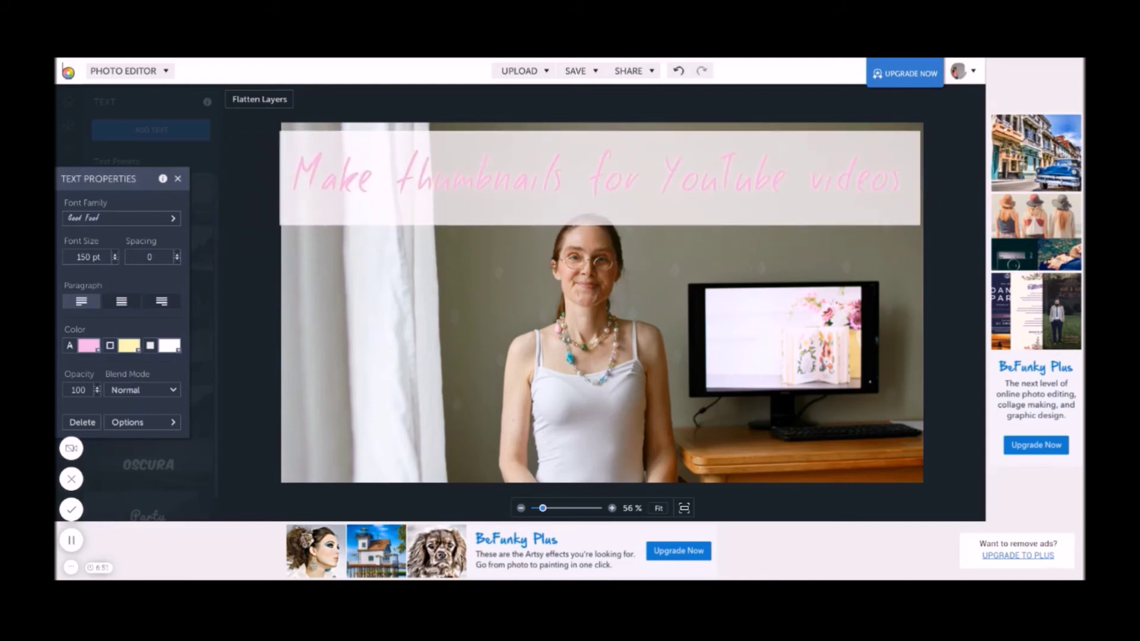
pyautogui.doubleClick(437, 190)
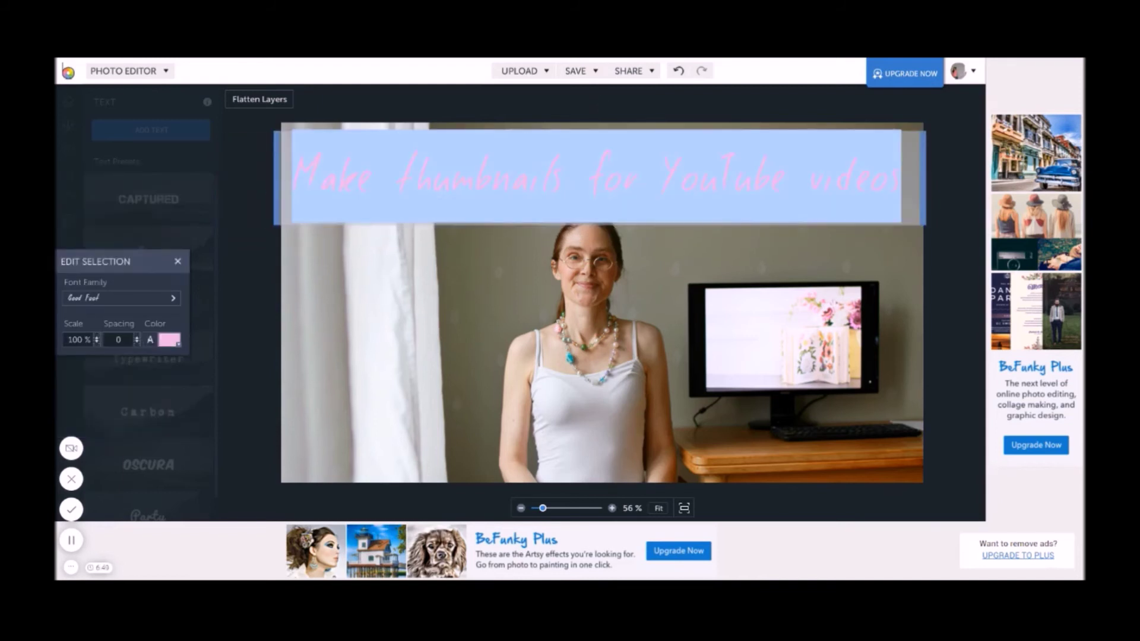
pyautogui.moveTo(276, 179); pyautogui.dragTo(298, 179)
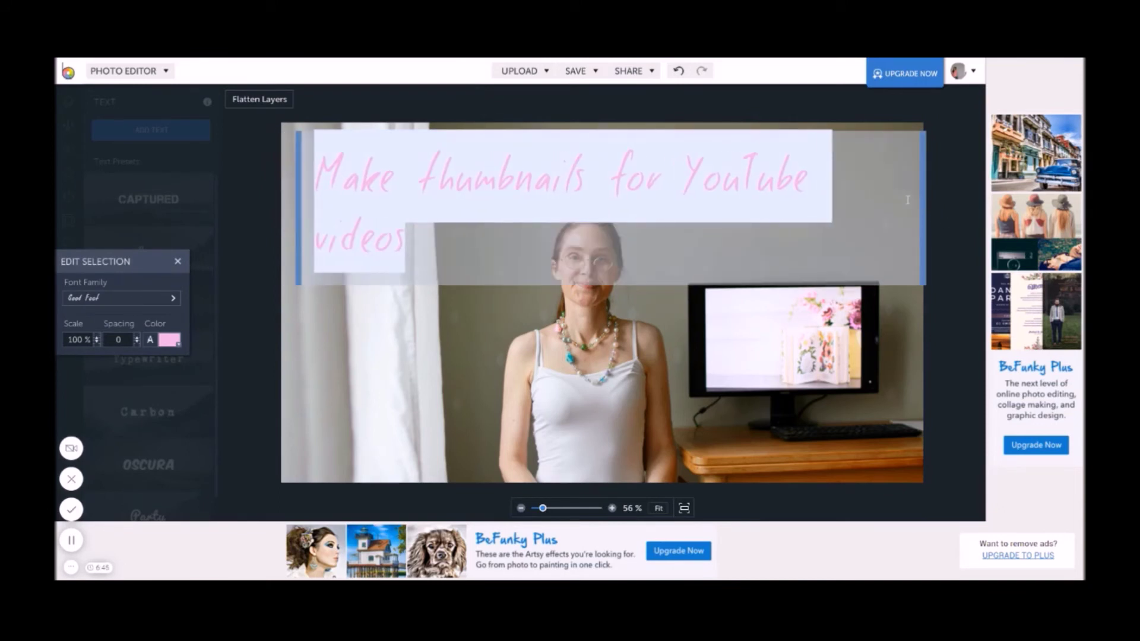
pyautogui.moveTo(923, 196); pyautogui.dragTo(935, 197)
pyautogui.click(749, 178)
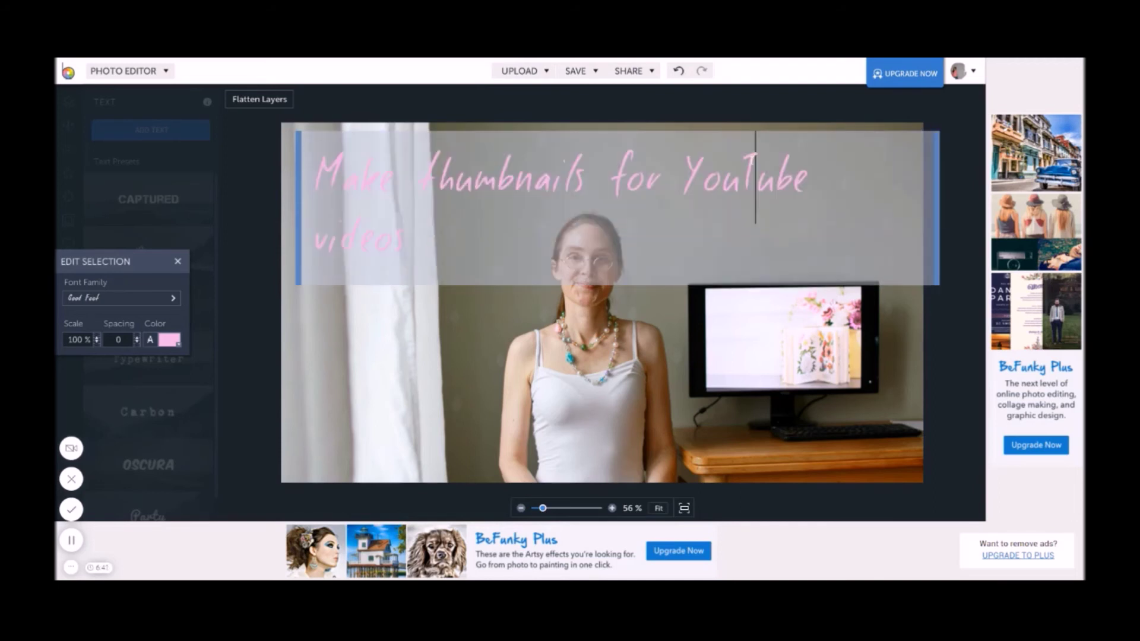
pyautogui.moveTo(298, 202); pyautogui.dragTo(285, 201)
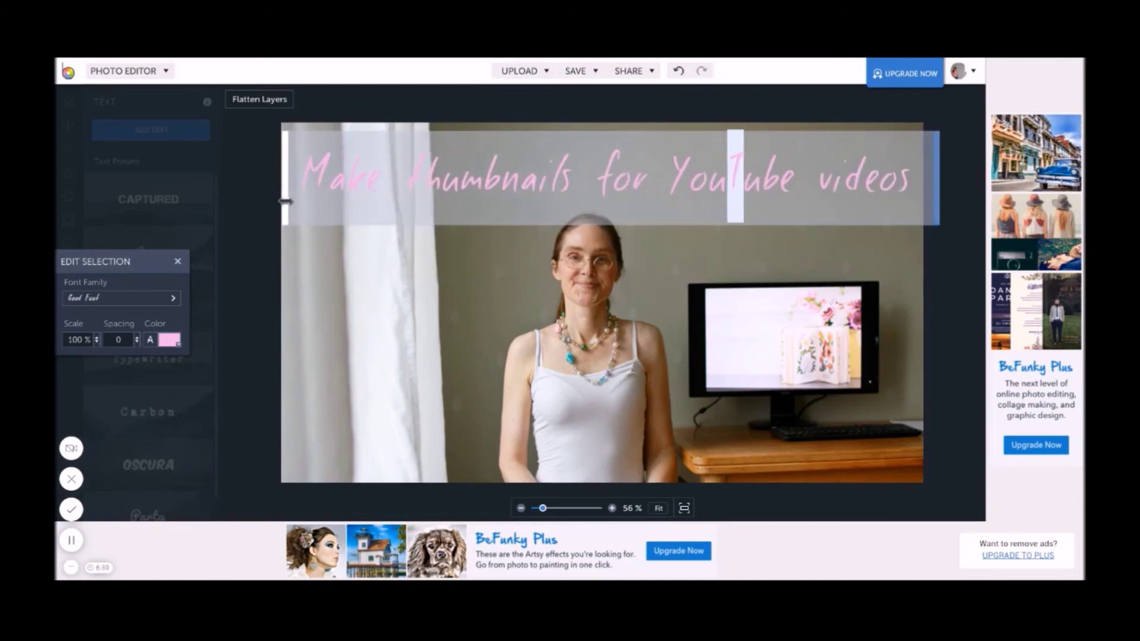
pyautogui.click(689, 298)
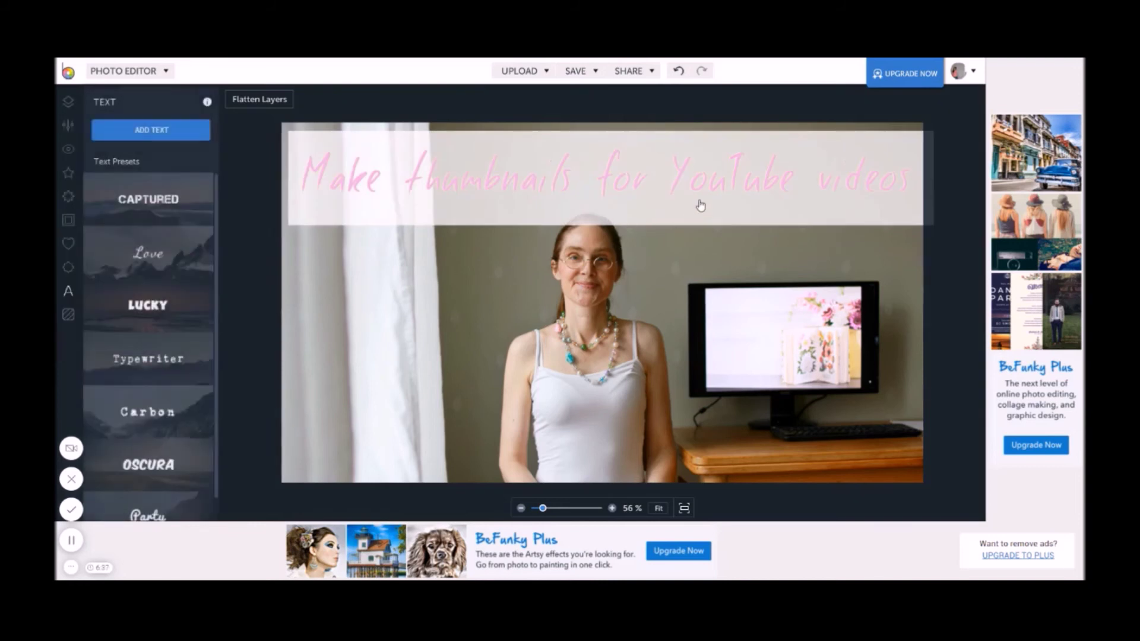
# Place the 'How to make thumbnails for YouTube videos' column along the photo's left edge.
pyautogui.click(631, 196)
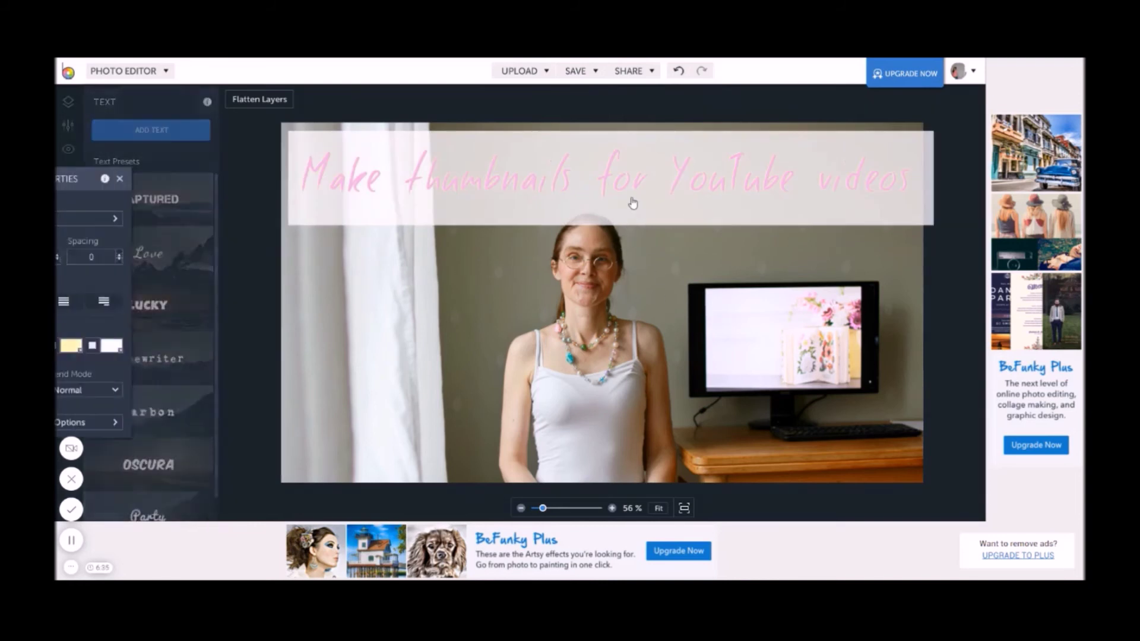
pyautogui.moveTo(631, 193)
pyautogui.mouseDown()
pyautogui.moveTo(602, 332)
pyautogui.moveTo(636, 412)
pyautogui.moveTo(627, 451)
pyautogui.moveTo(629, 184)
pyautogui.moveTo(634, 197)
pyautogui.mouseUp()
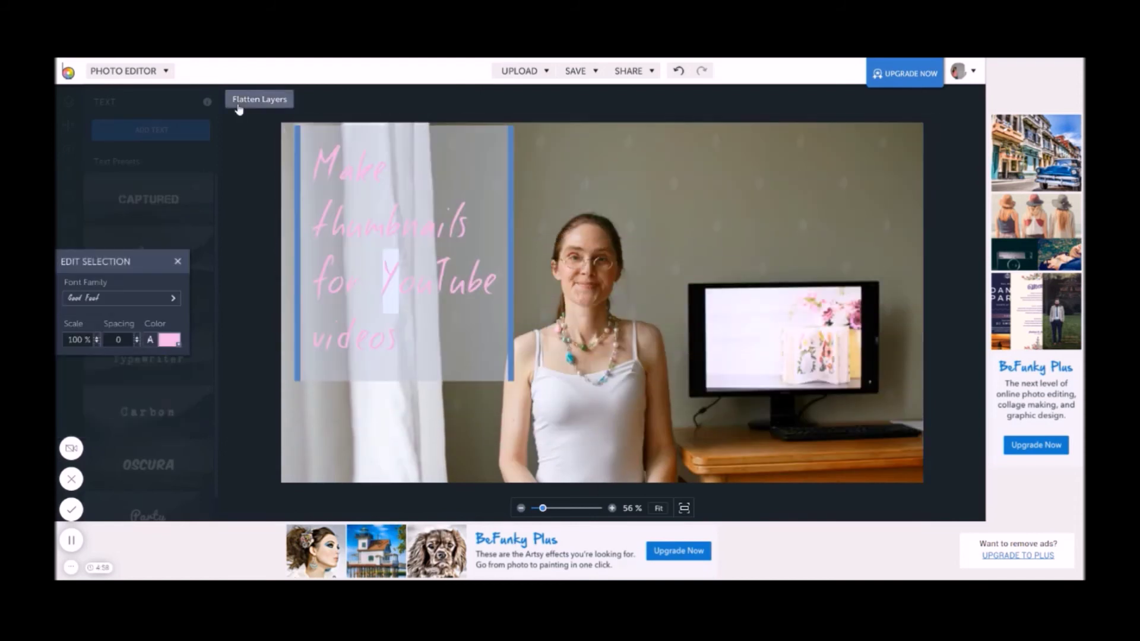
pyautogui.click(369, 120)
pyautogui.moveTo(387, 145); pyautogui.dragTo(379, 195)
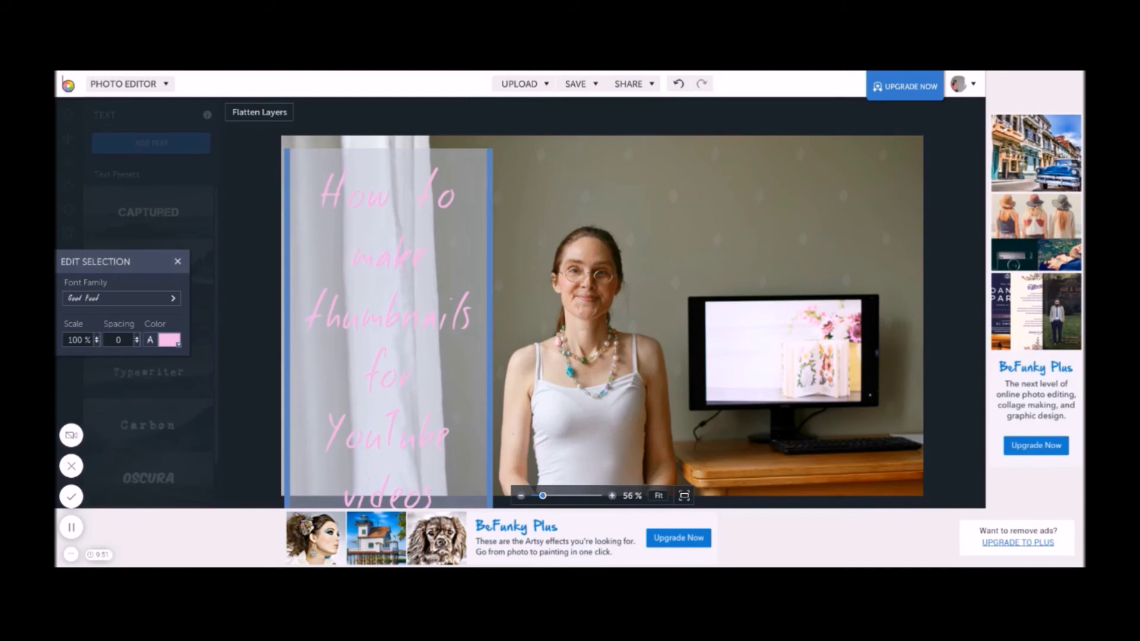
pyautogui.moveTo(398, 237); pyautogui.dragTo(401, 212)
pyautogui.moveTo(404, 360); pyautogui.dragTo(394, 356)
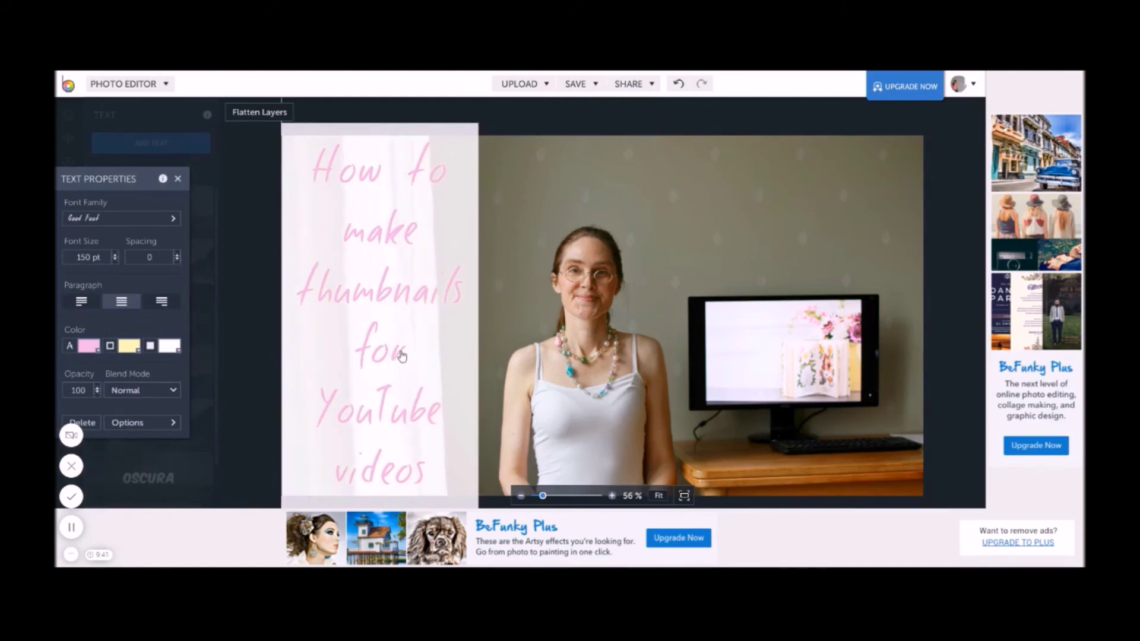
pyautogui.click(564, 302)
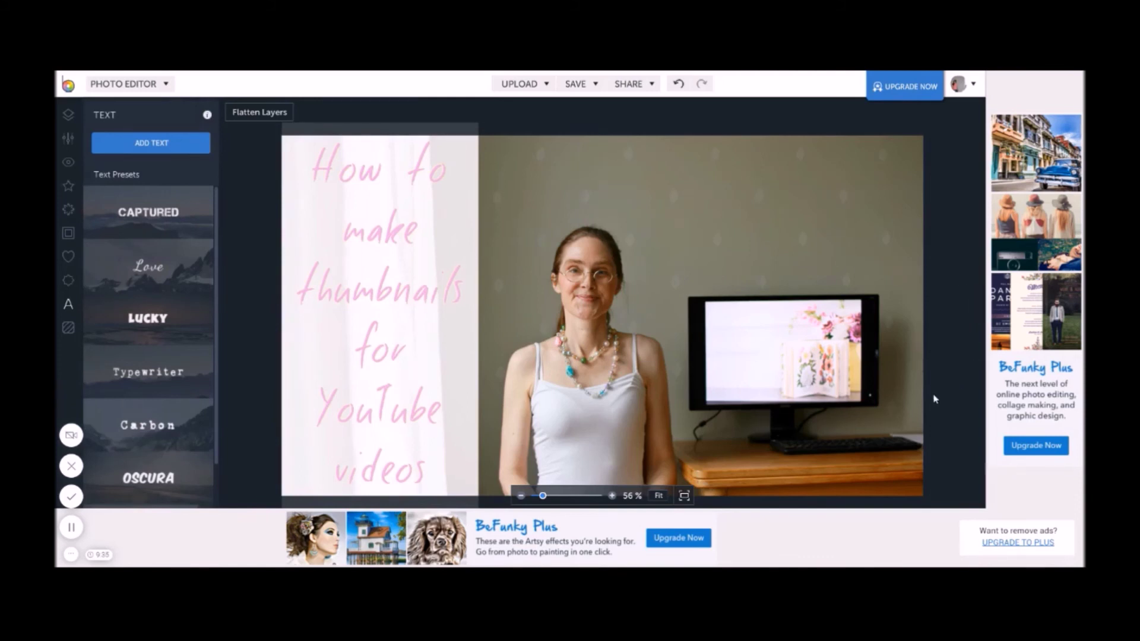
pyautogui.click(315, 285)
pyautogui.click(169, 346)
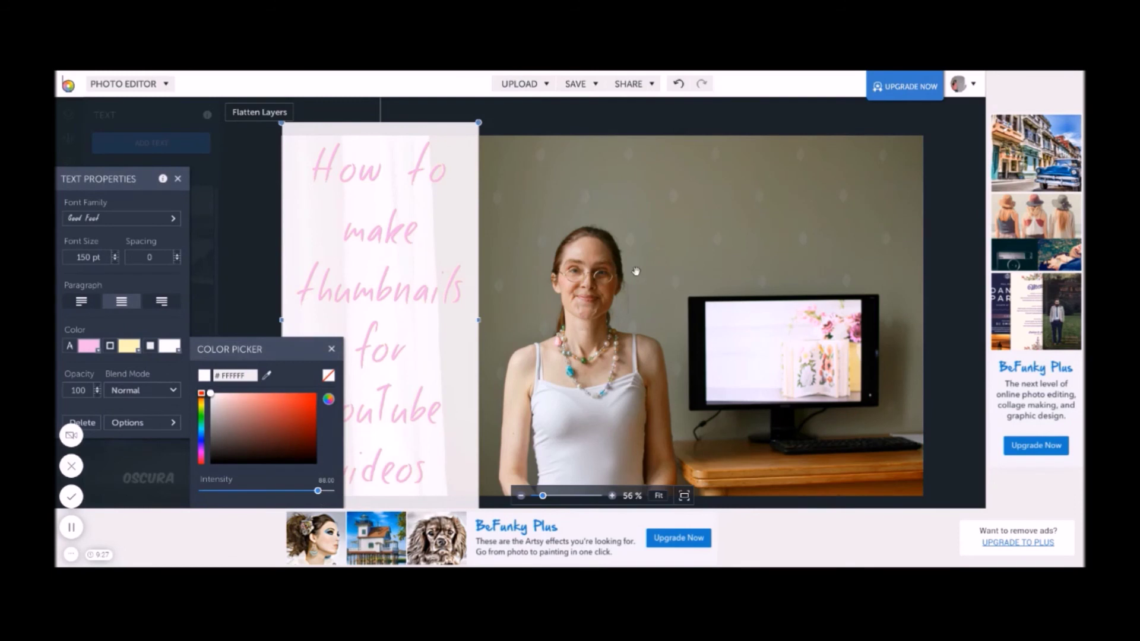
pyautogui.click(704, 219)
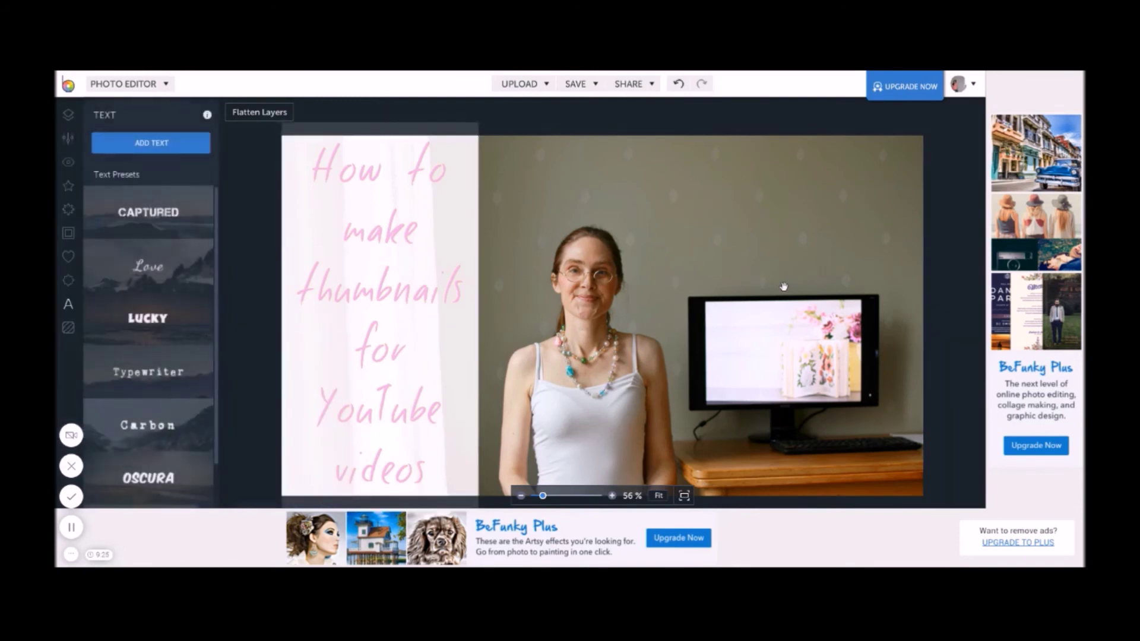